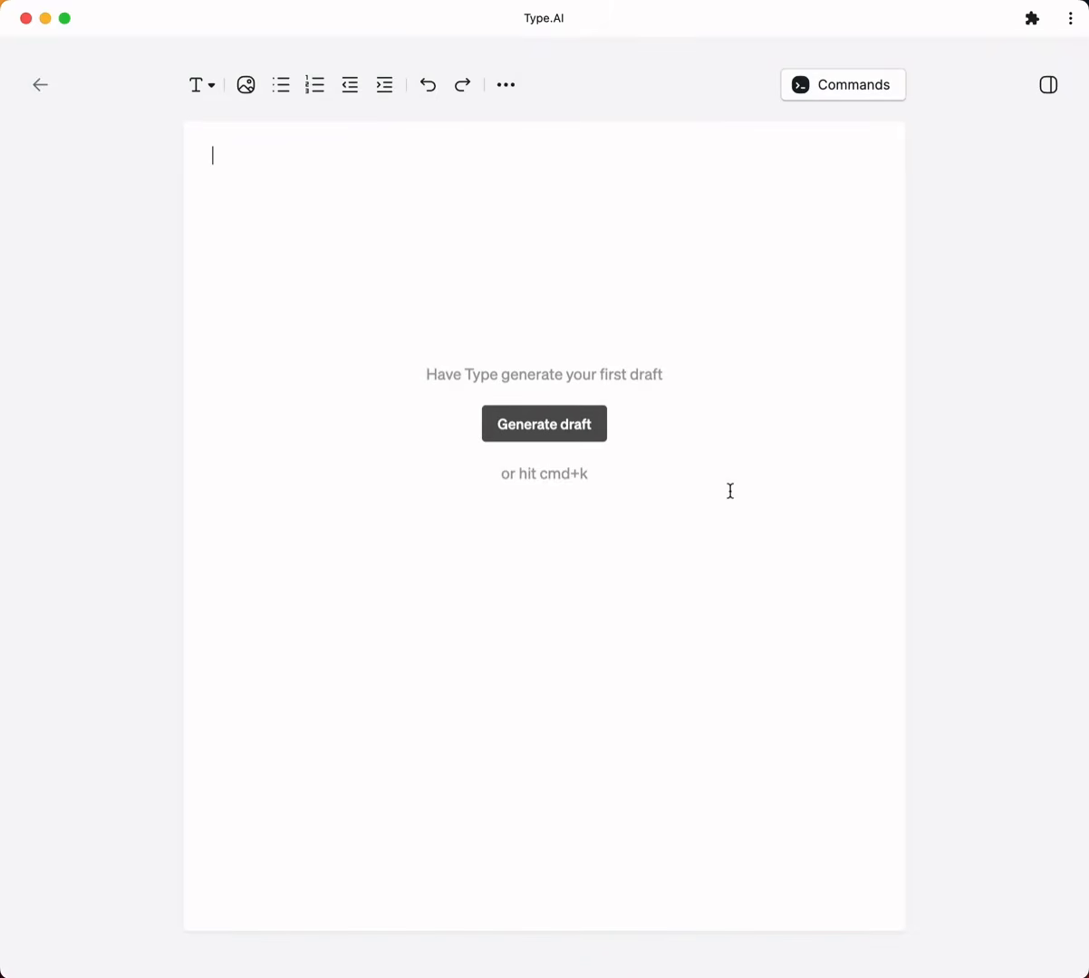
Write "Blank page" in the empty document and clear it again
{"action": "type", "text": "Blank page"}
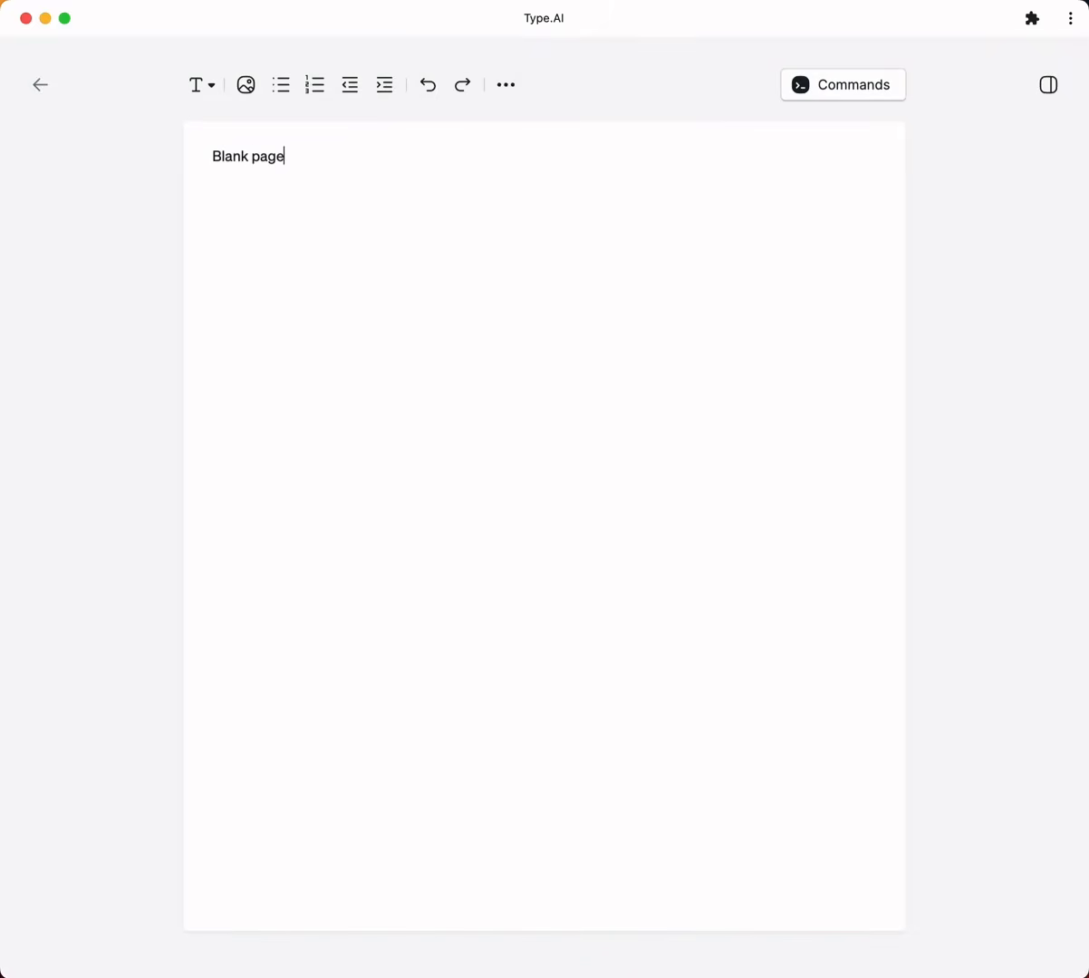
{"action": "key", "text": "super+BackSpace"}
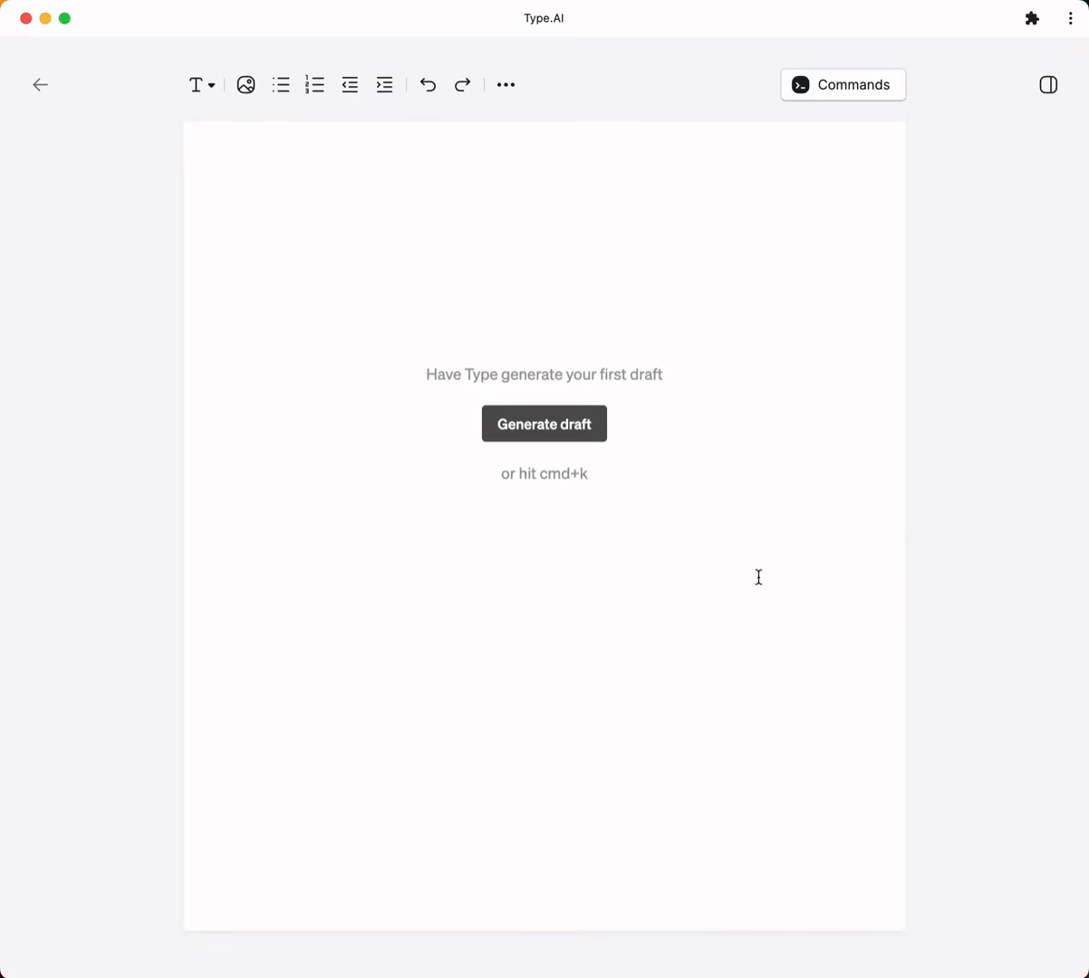
Generate a draft described as "A blog post announcing Type. Type is an AI-first document editor that can help anyone write anything quickly."
{"action": "left_click", "coordinate": [593, 443]}
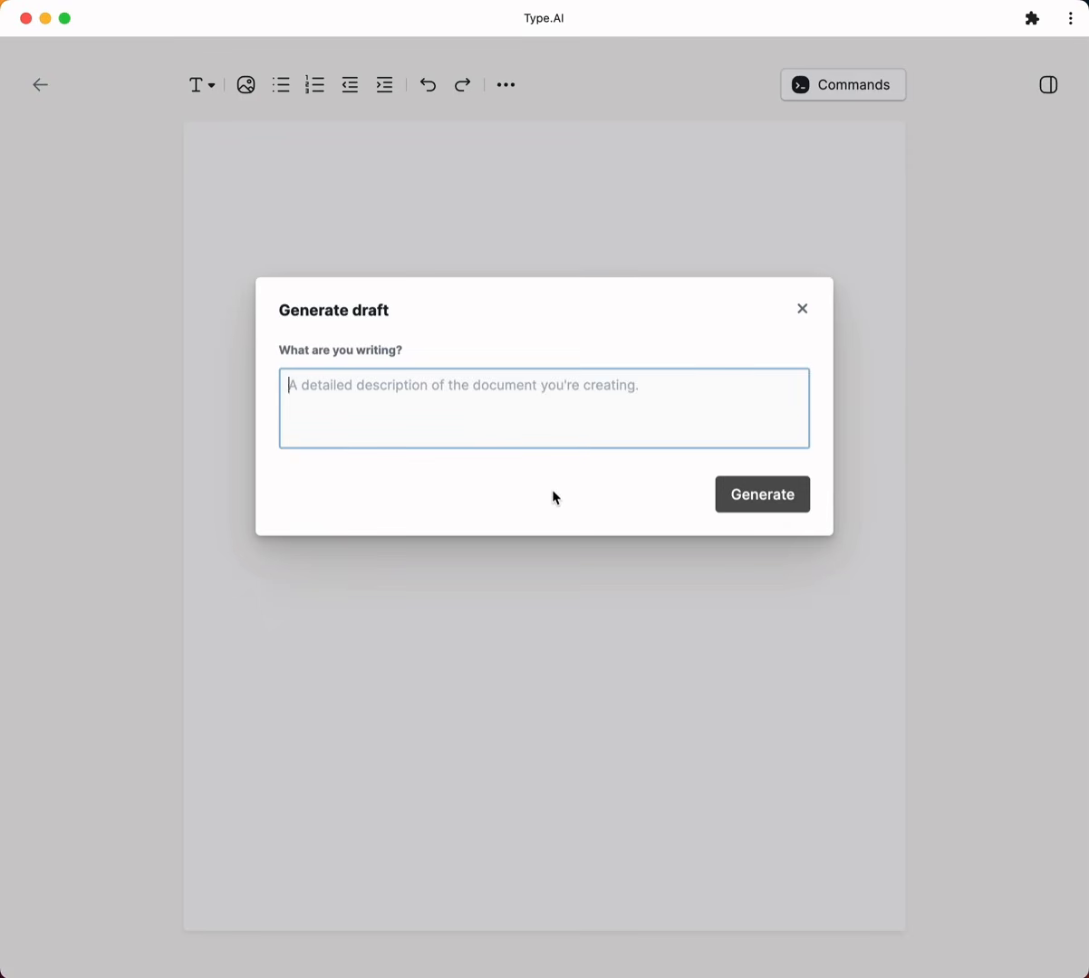
{"action": "type", "text": "A blog "}
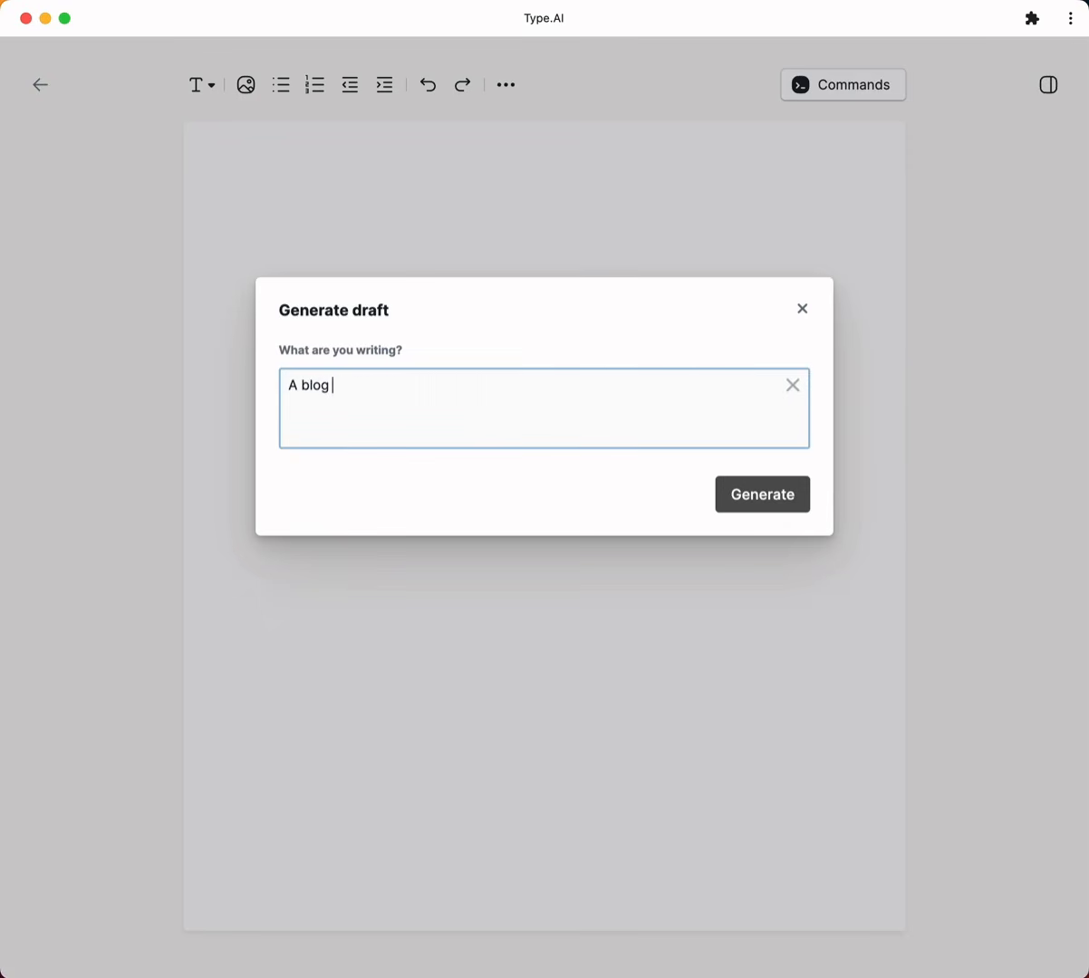
{"action": "type", "text": "post announcing T"}
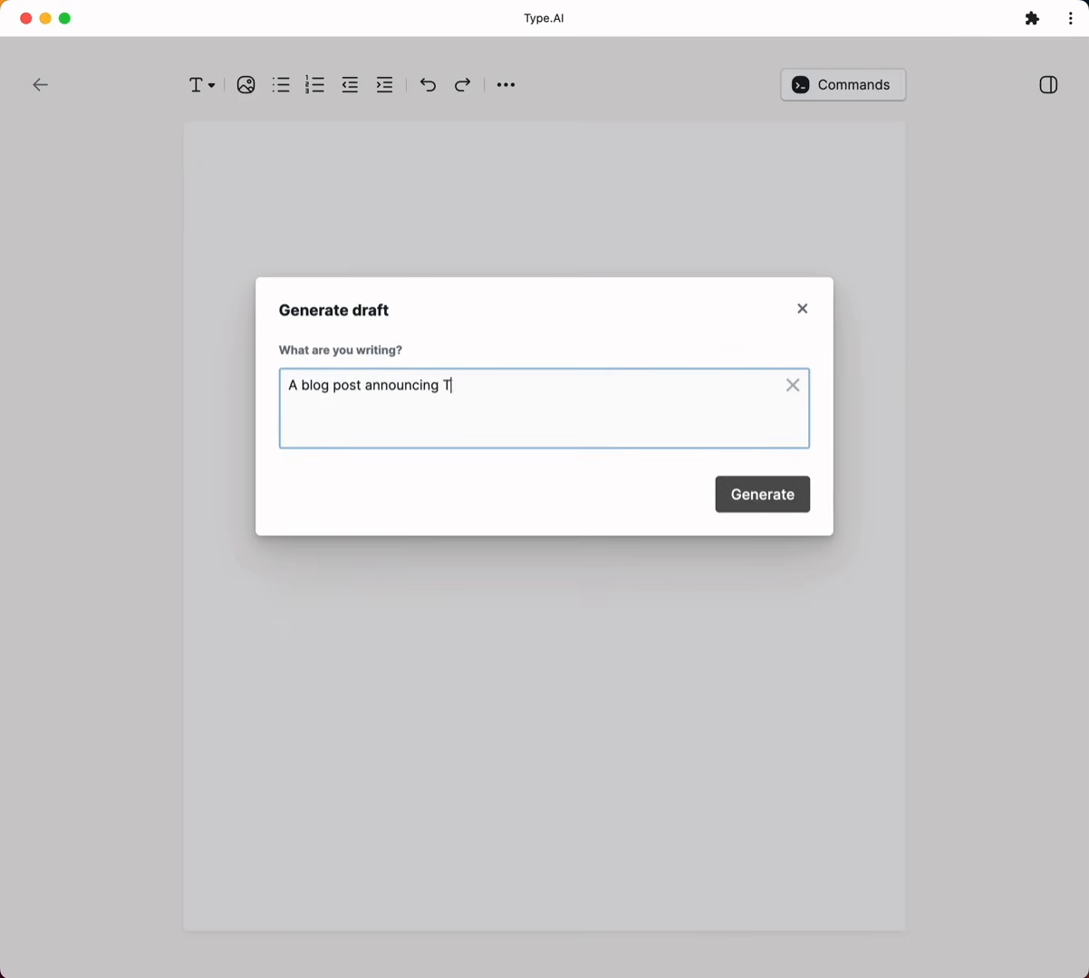
{"action": "type", "text": "ype. Type is an AI-first document "}
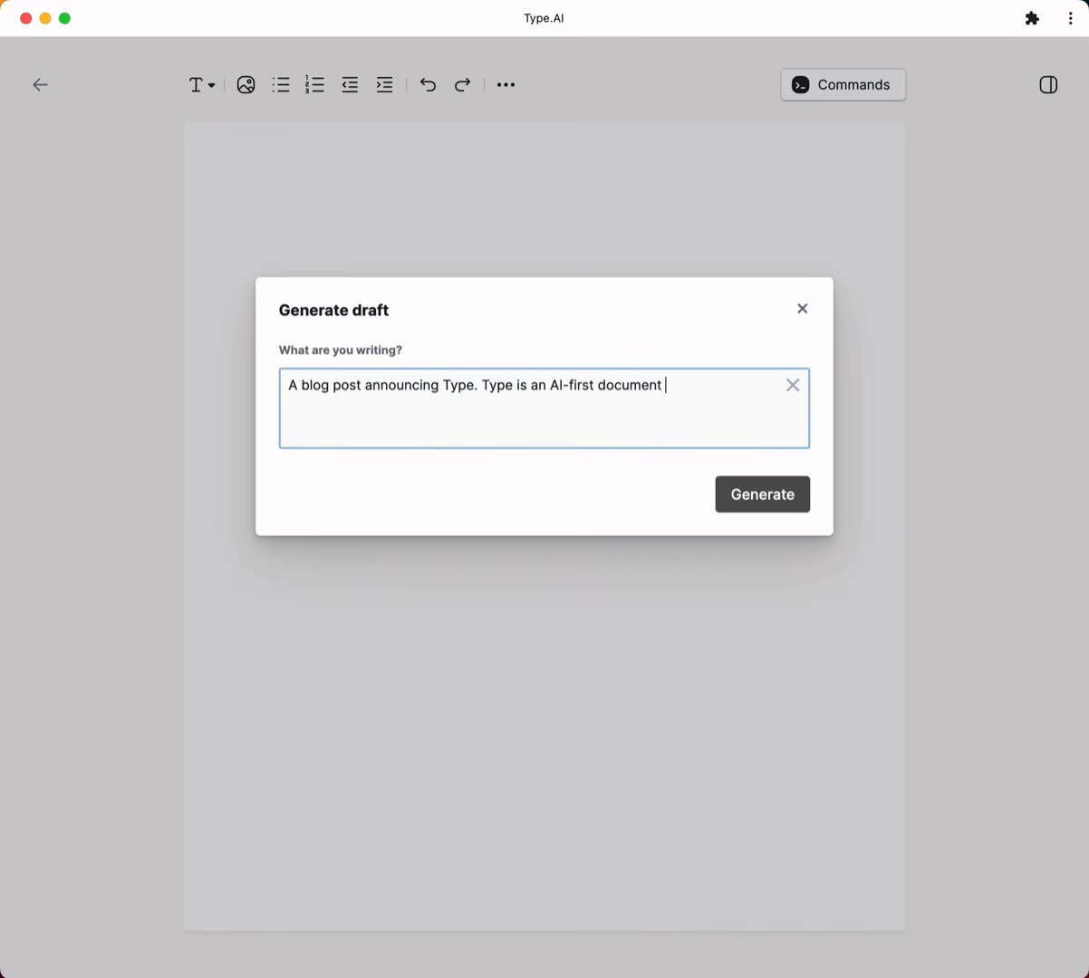
{"action": "type", "text": "editor that can he"}
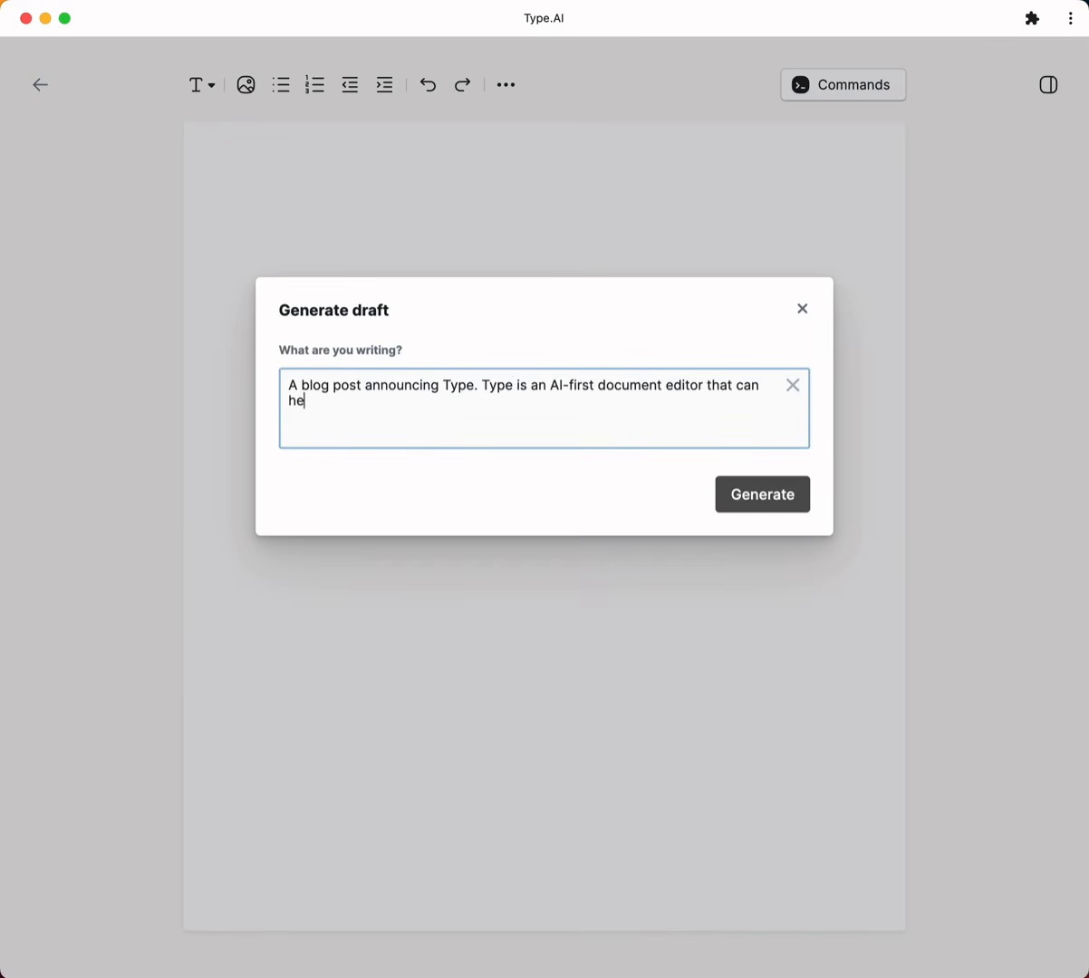
{"action": "type", "text": "lp anyone write anything quickly."}
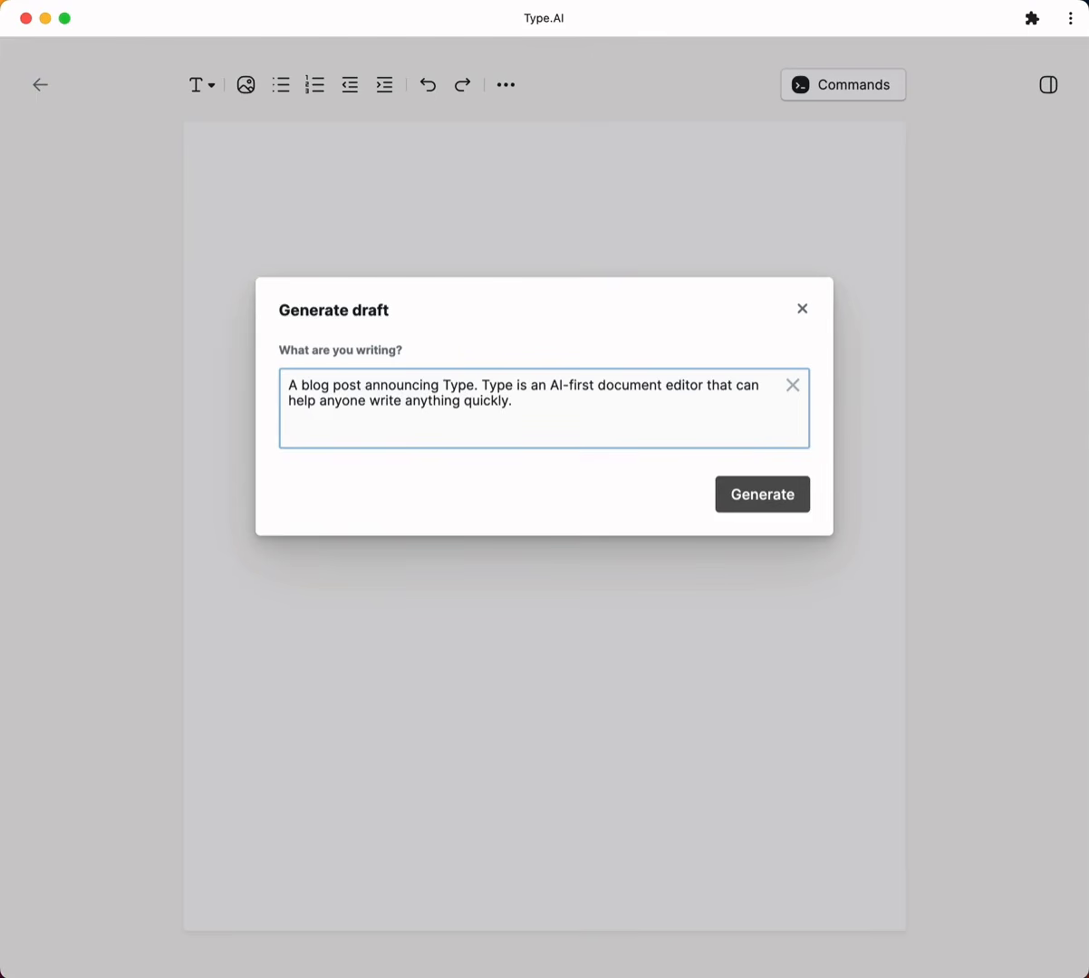
{"action": "left_click", "coordinate": [520, 478]}
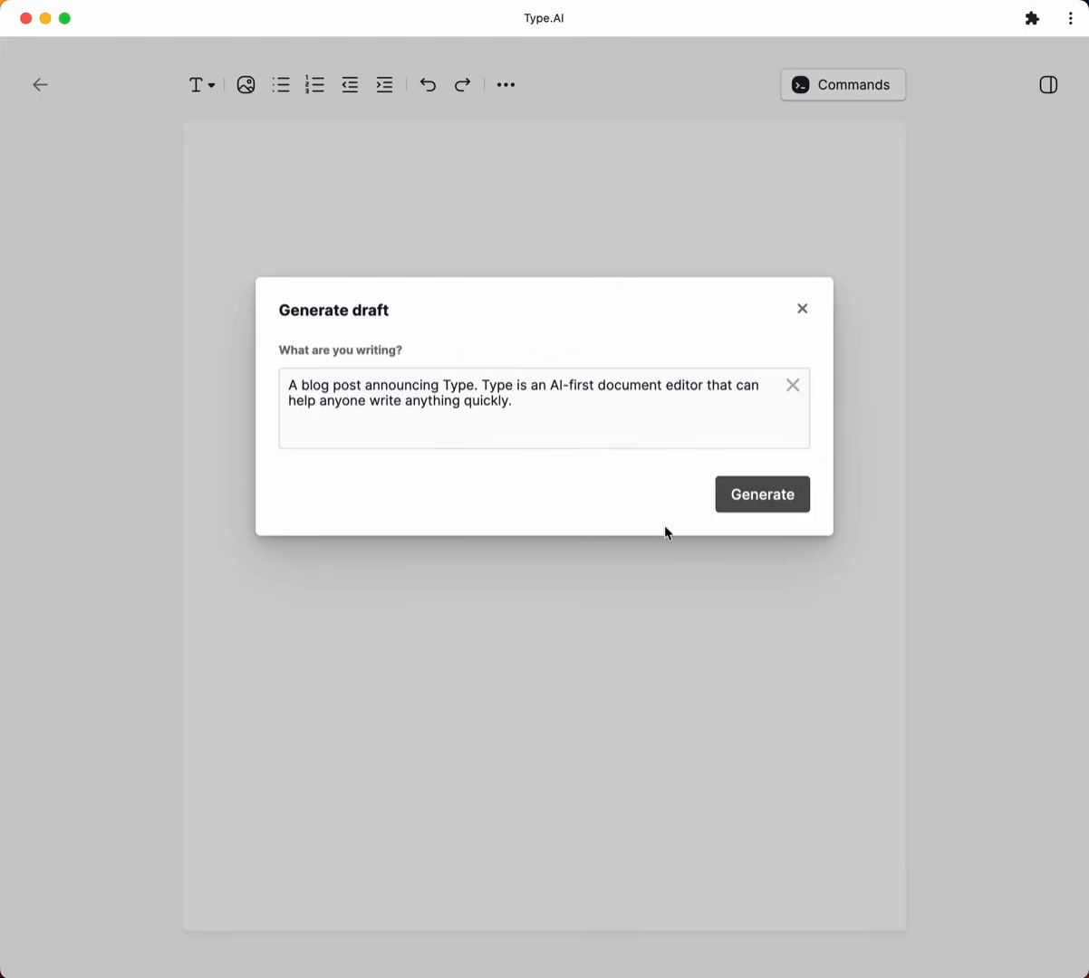
{"action": "left_click", "coordinate": [774, 510]}
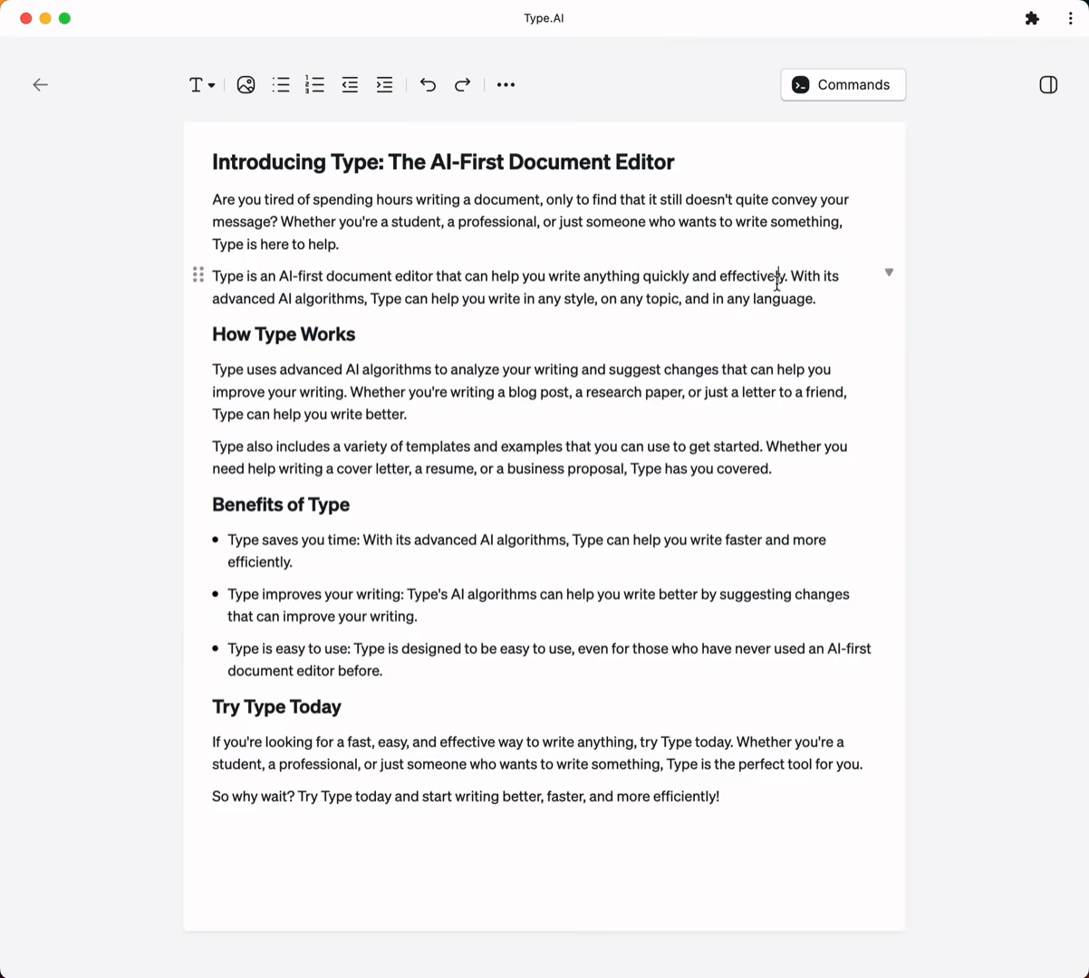
Generate content described as "A section describing who uses Type and why" on a new line above the "How Type Works" heading
{"action": "left_click", "coordinate": [816, 298]}
{"action": "key", "text": "Return"}
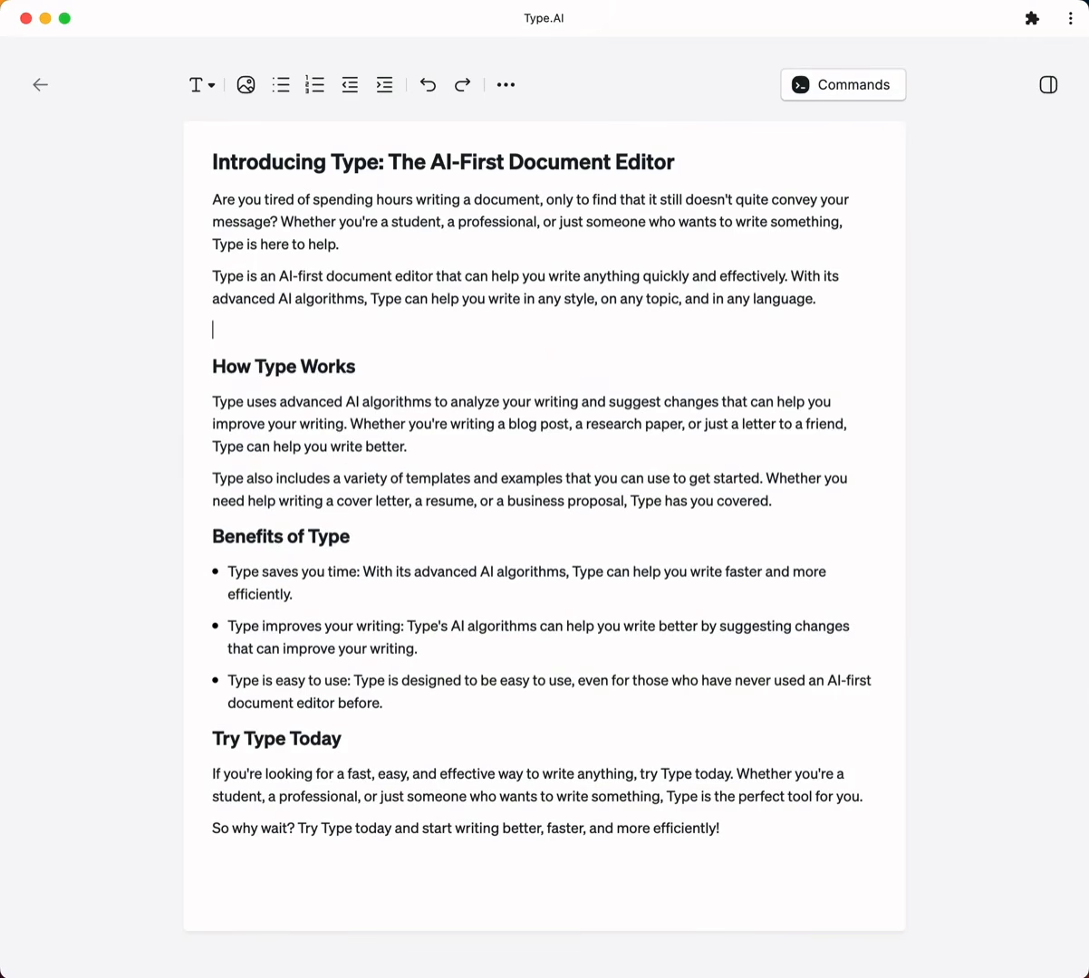
{"action": "key", "text": "super+k"}
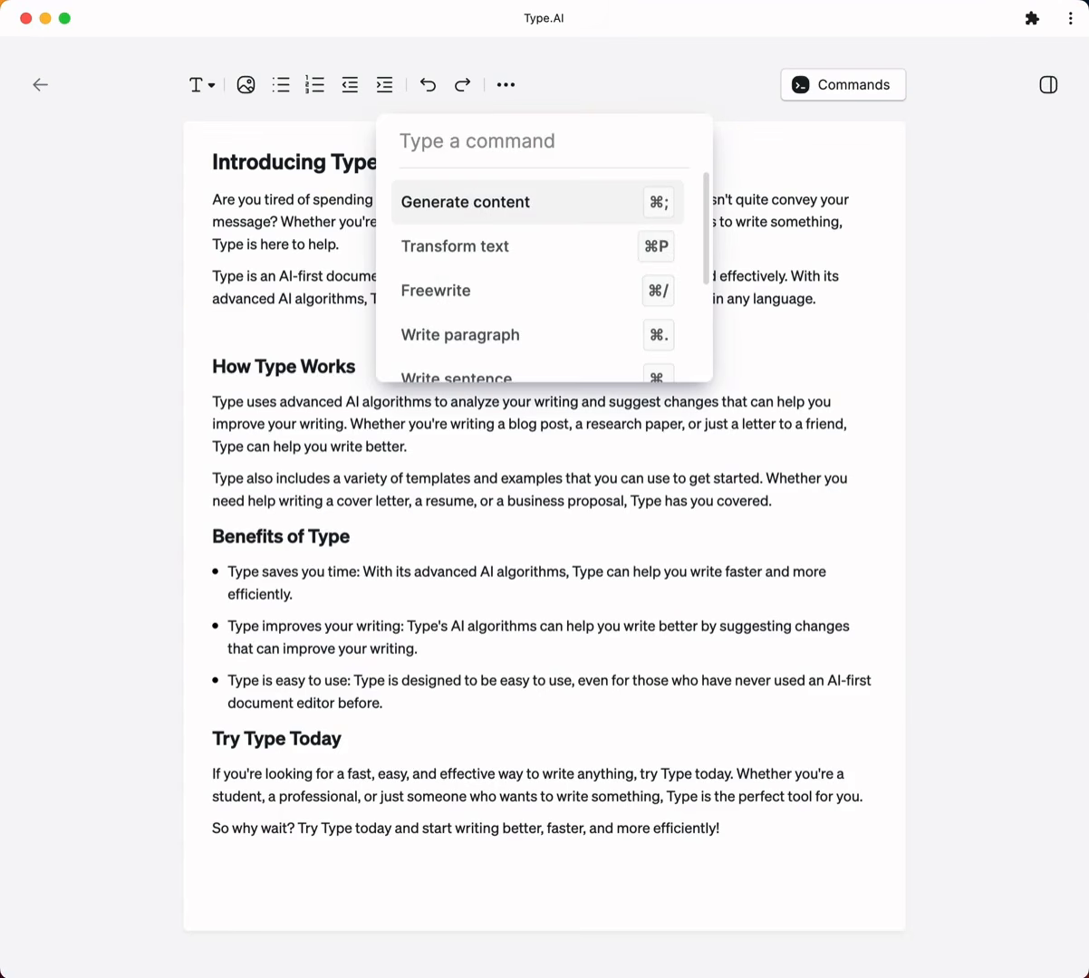
{"action": "left_click", "coordinate": [309, 343]}
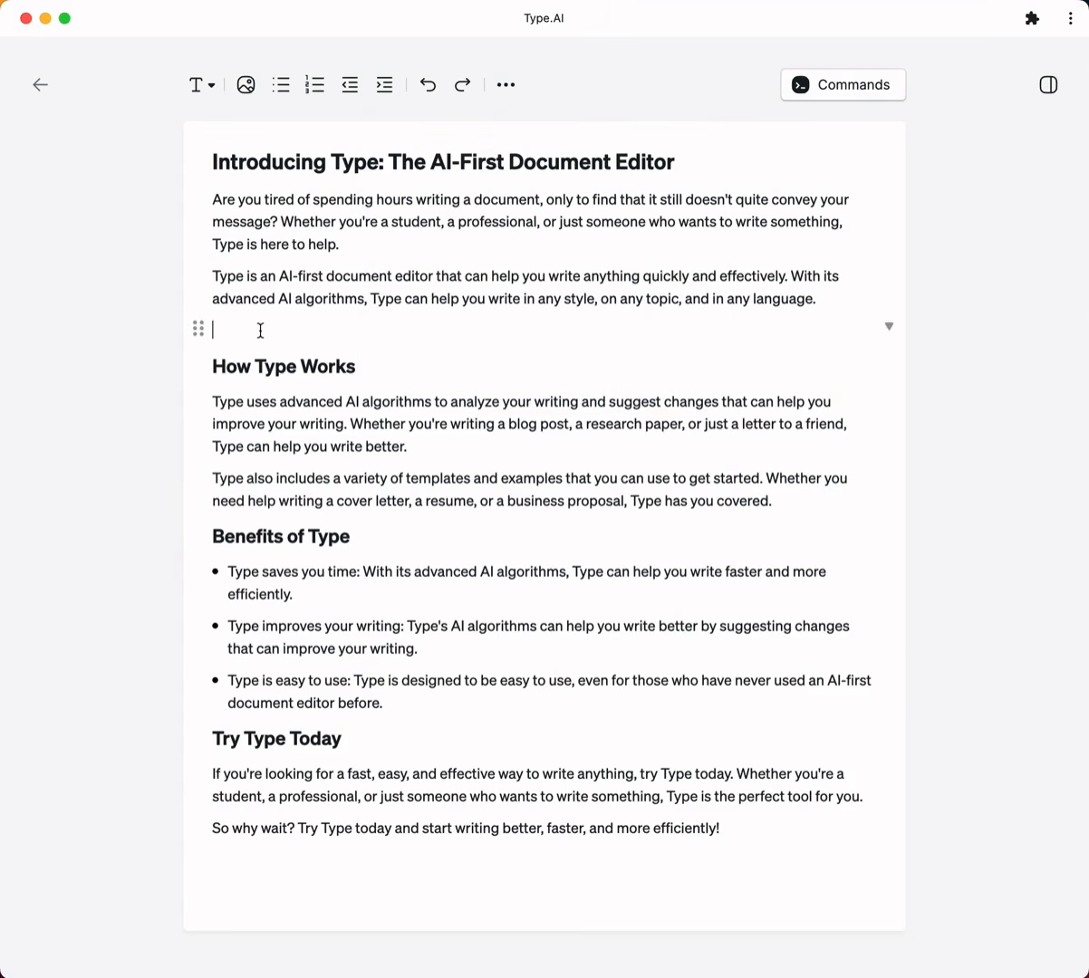
{"action": "key", "text": "super+k"}
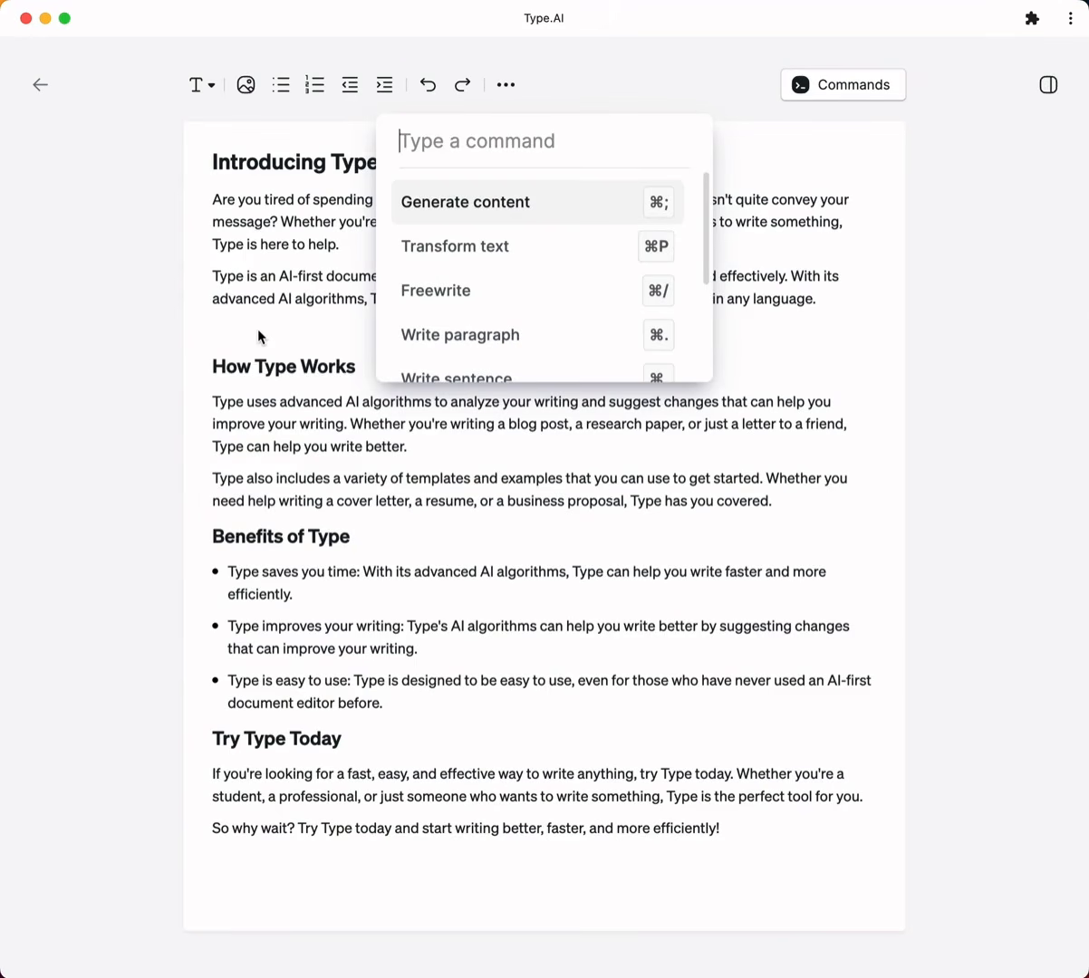
{"action": "key", "text": "Return"}
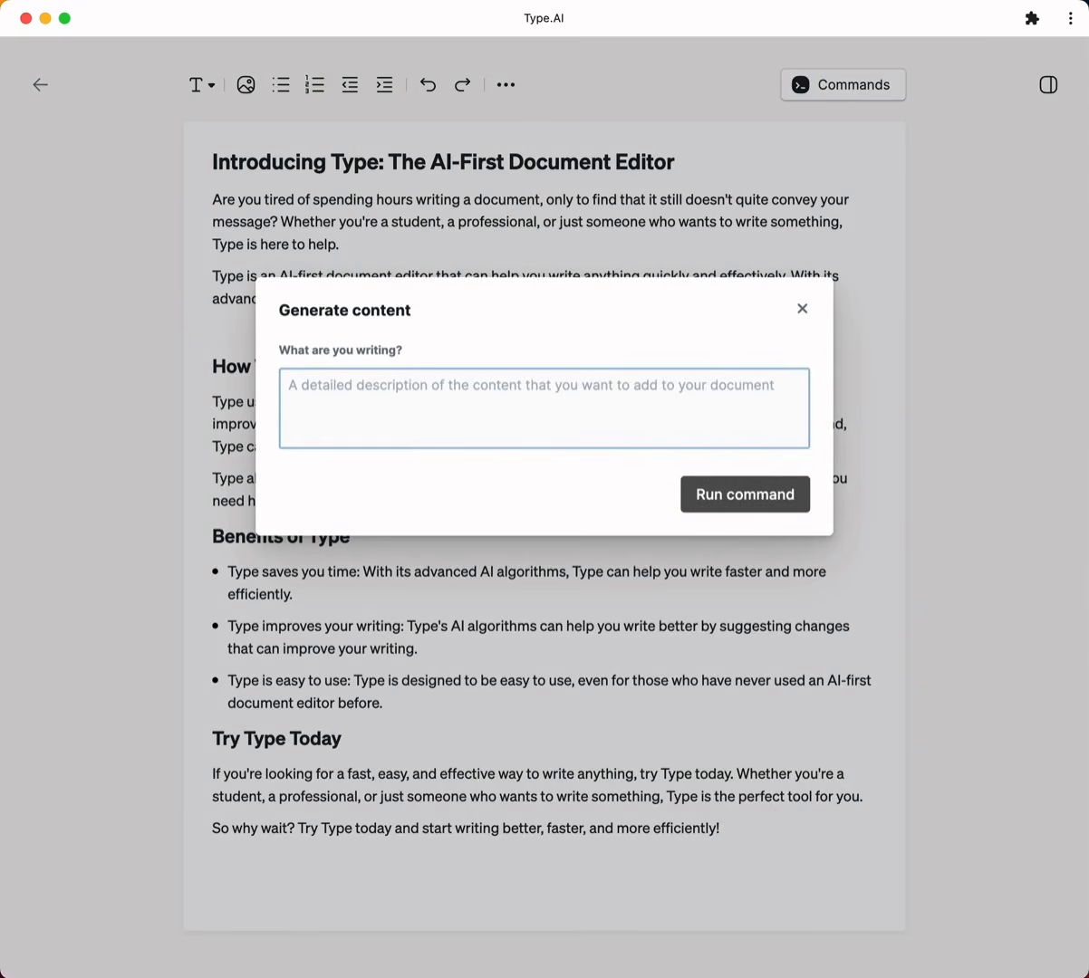
{"action": "type", "text": "A section desc"}
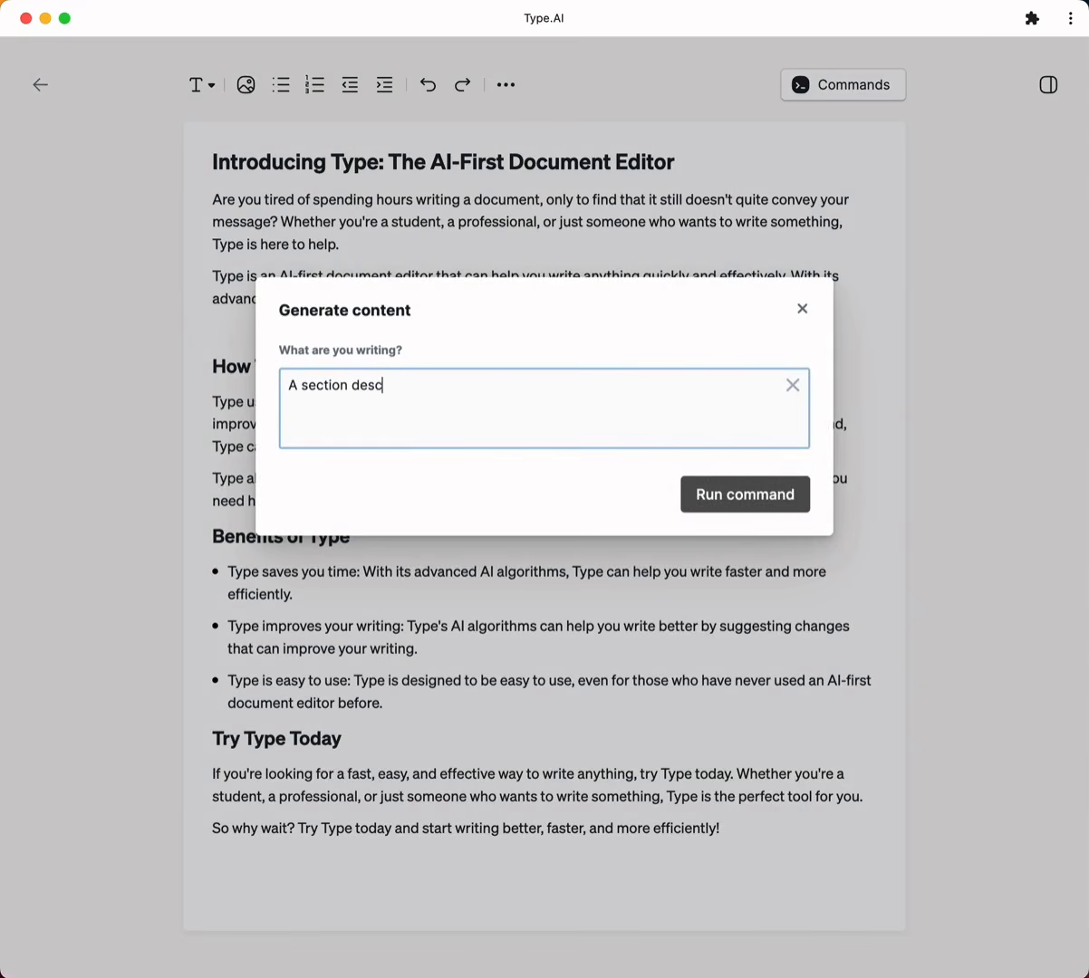
{"action": "type", "text": "ribing who uses Type and why"}
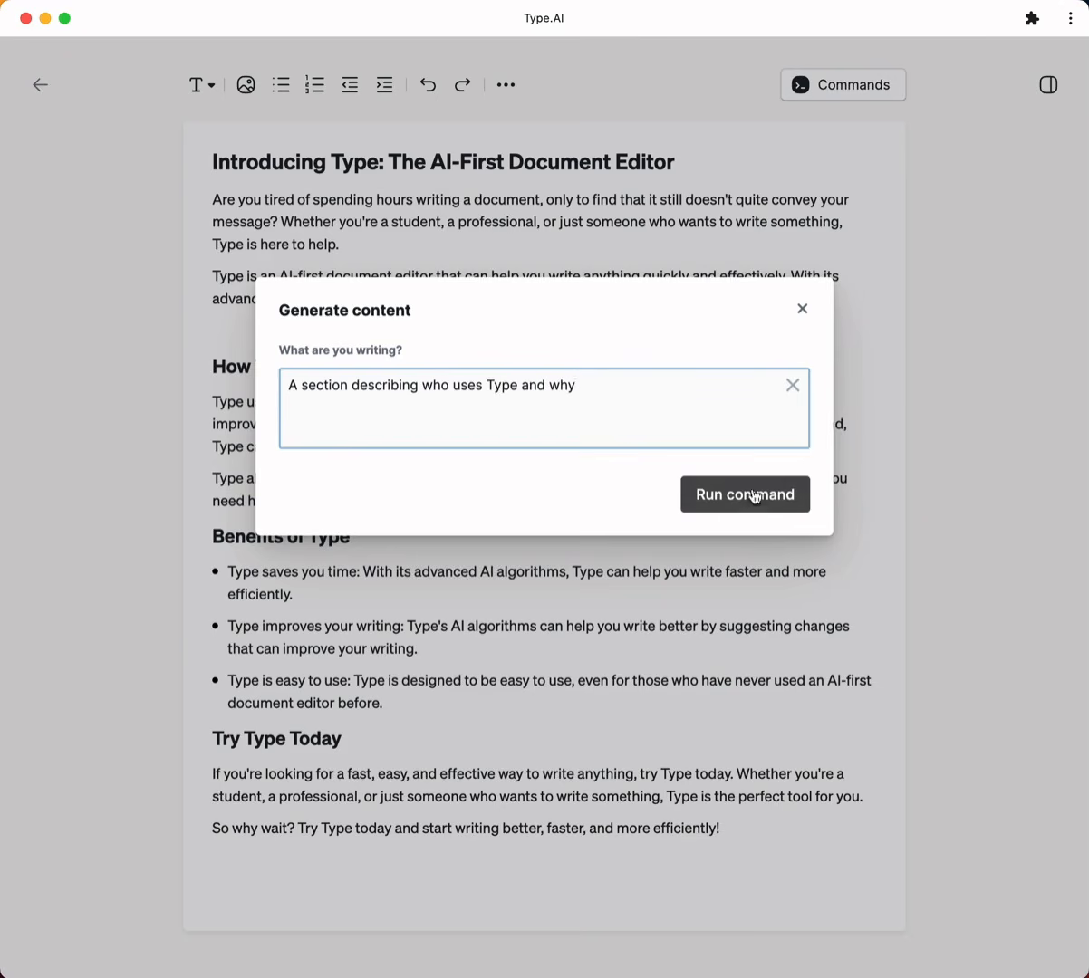
{"action": "left_click", "coordinate": [746, 495]}
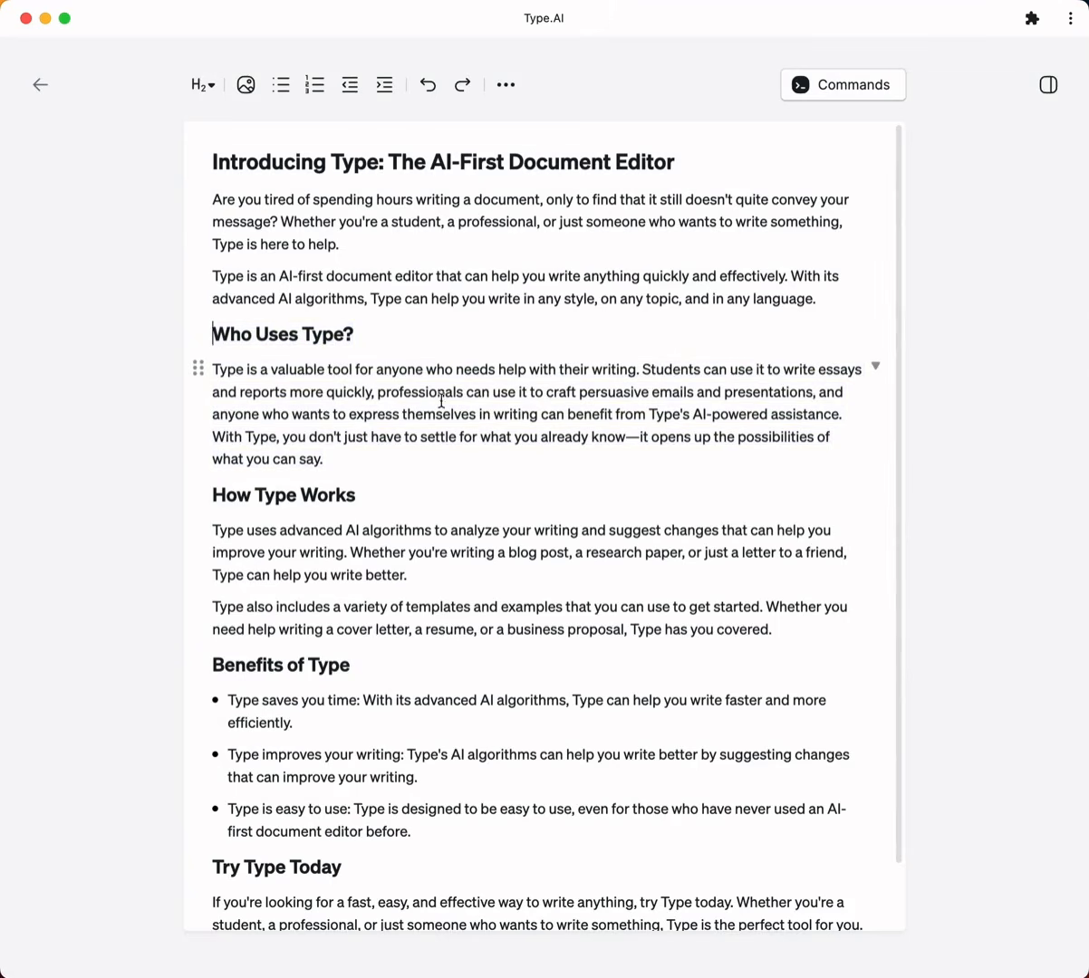
Show the writing suggestions and have "How AI-First Document Editors are Transforming Writing" written on a new line above "Try Type Today"
{"action": "left_click", "coordinate": [352, 457]}
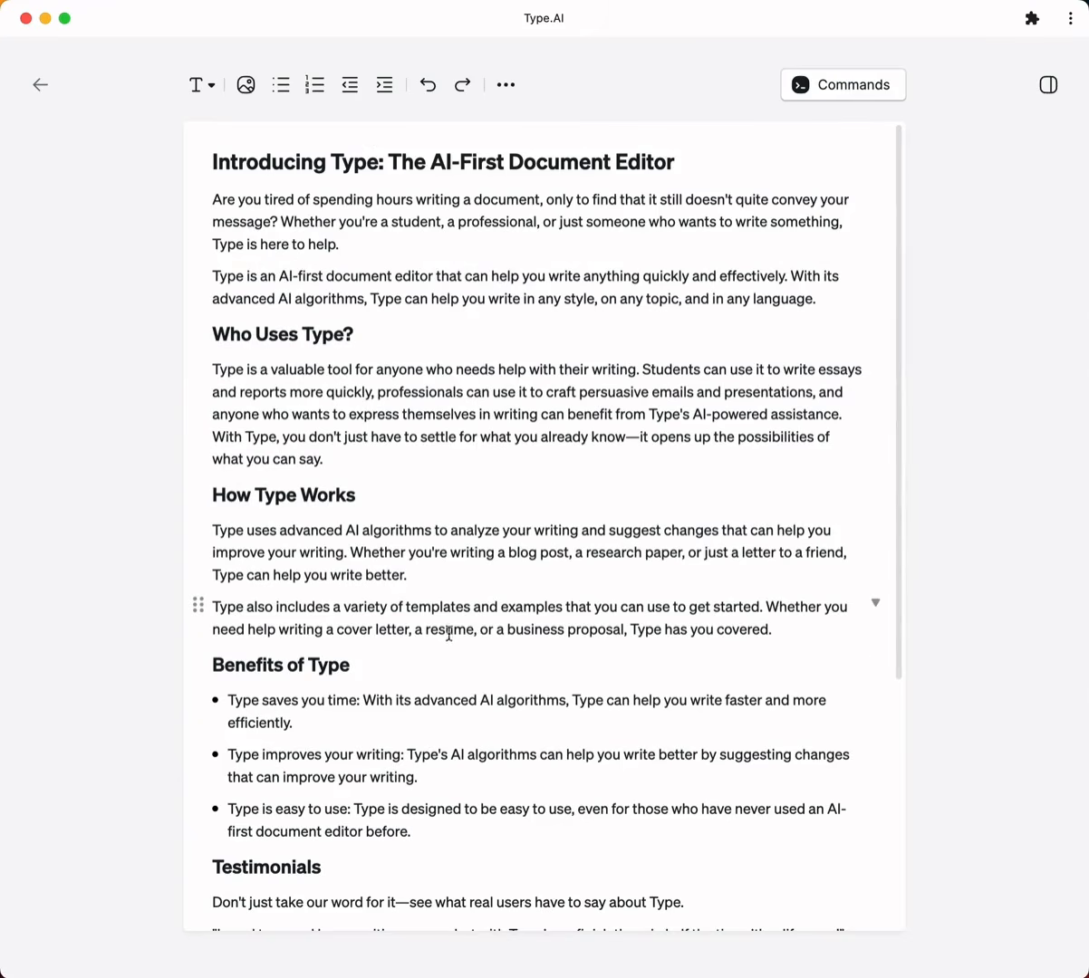
{"action": "left_click", "coordinate": [1049, 87]}
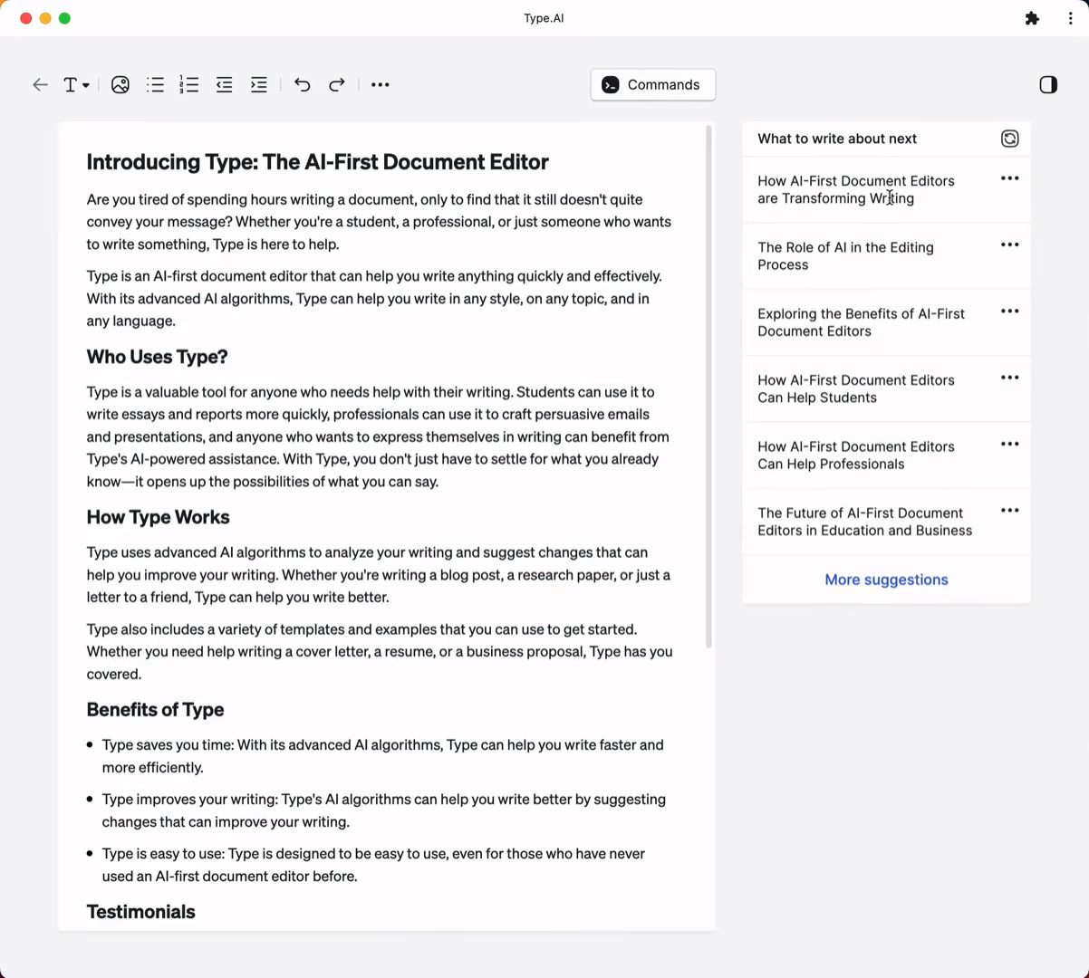
{"action": "scroll", "coordinate": [396, 429], "scroll_direction": "down", "scroll_amount": 10}
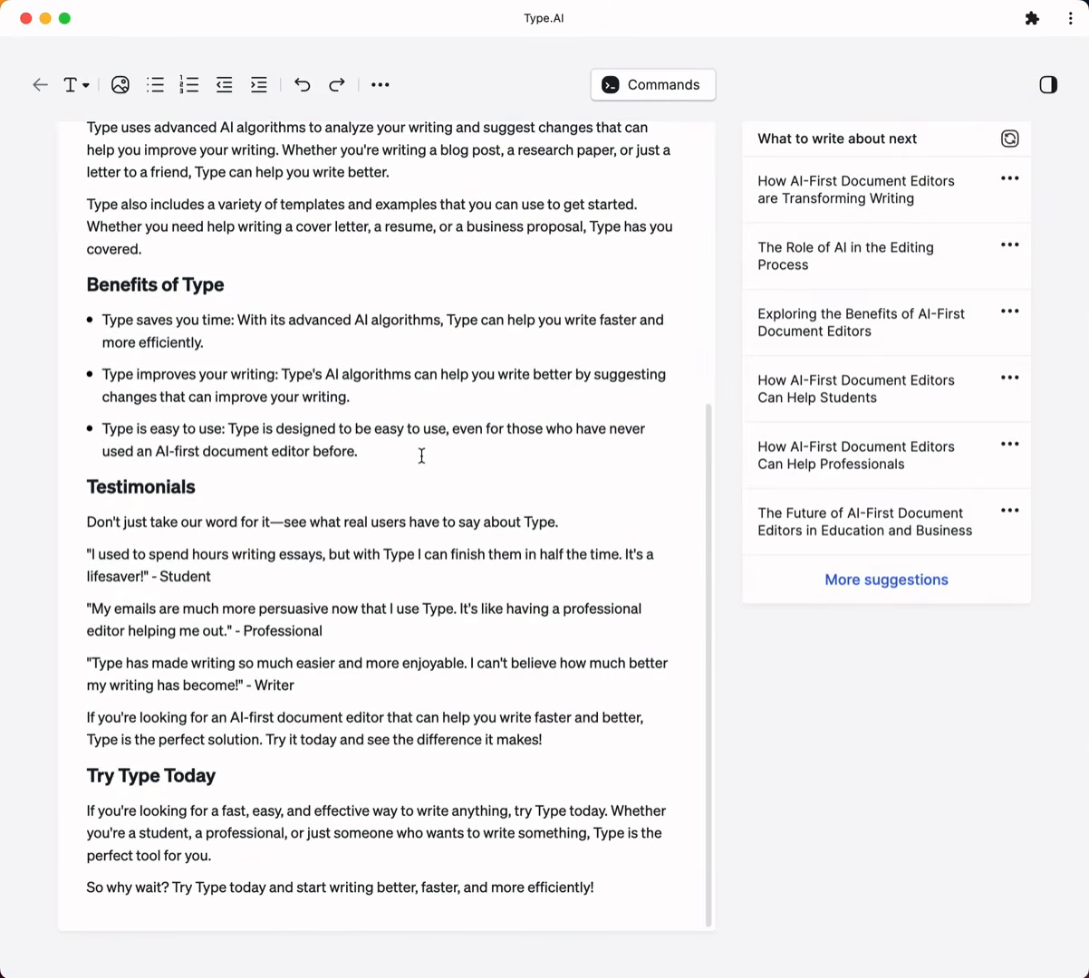
{"action": "left_click", "coordinate": [576, 741]}
{"action": "key", "text": "Return"}
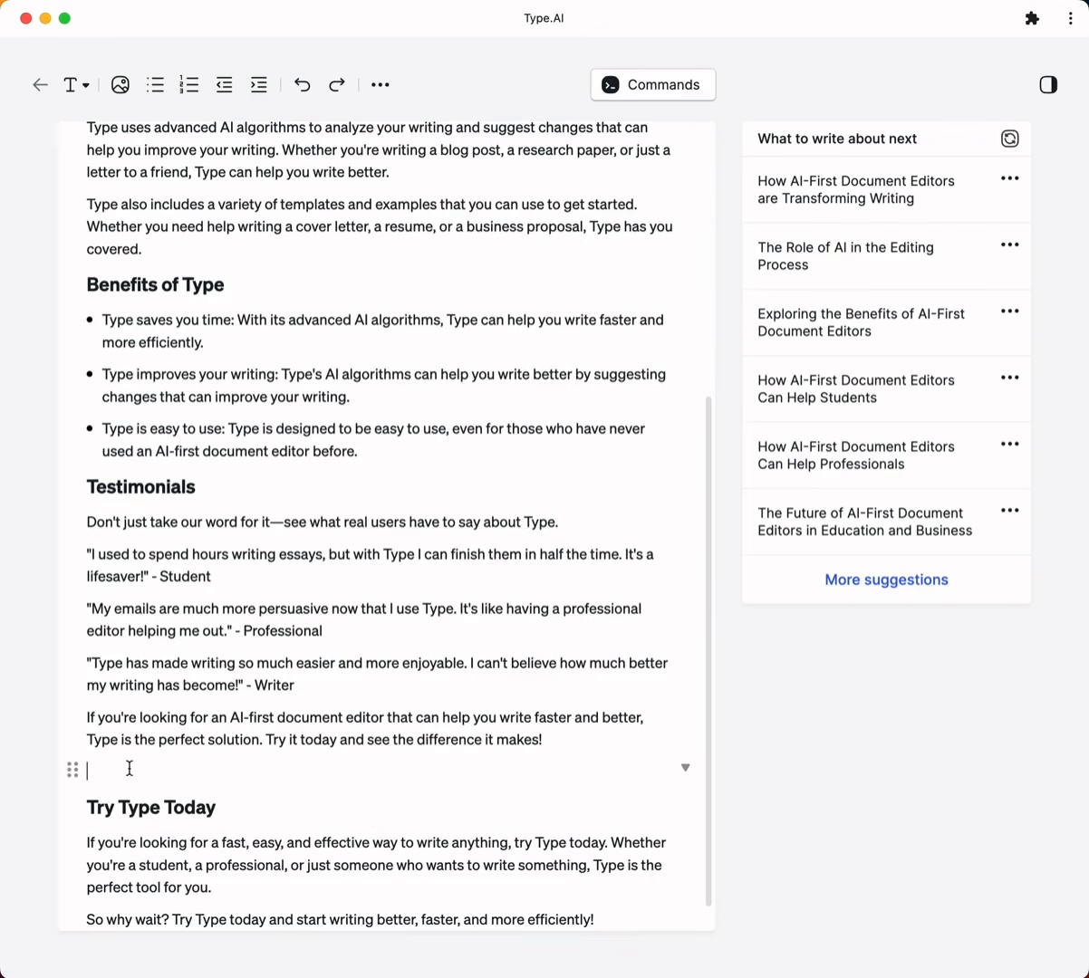
{"action": "left_click", "coordinate": [1011, 182]}
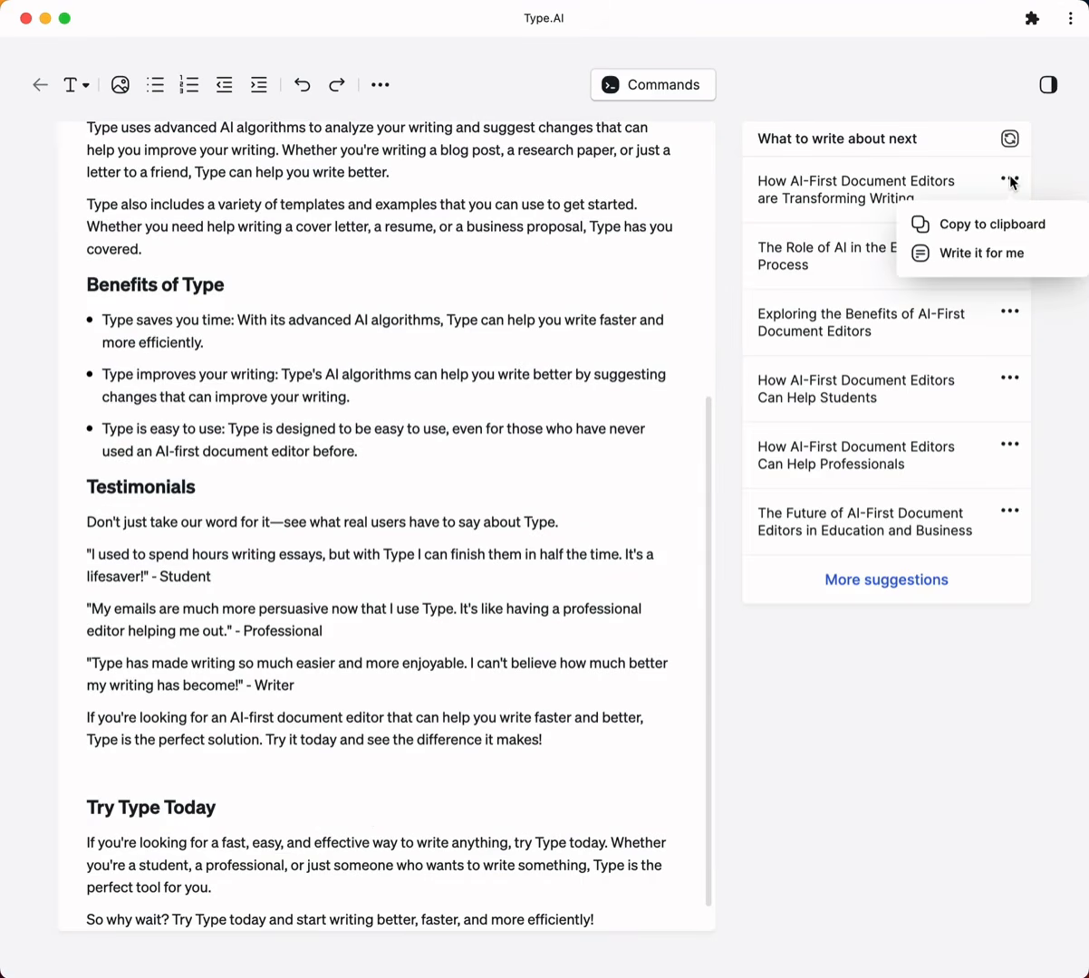
{"action": "left_click", "coordinate": [994, 257]}
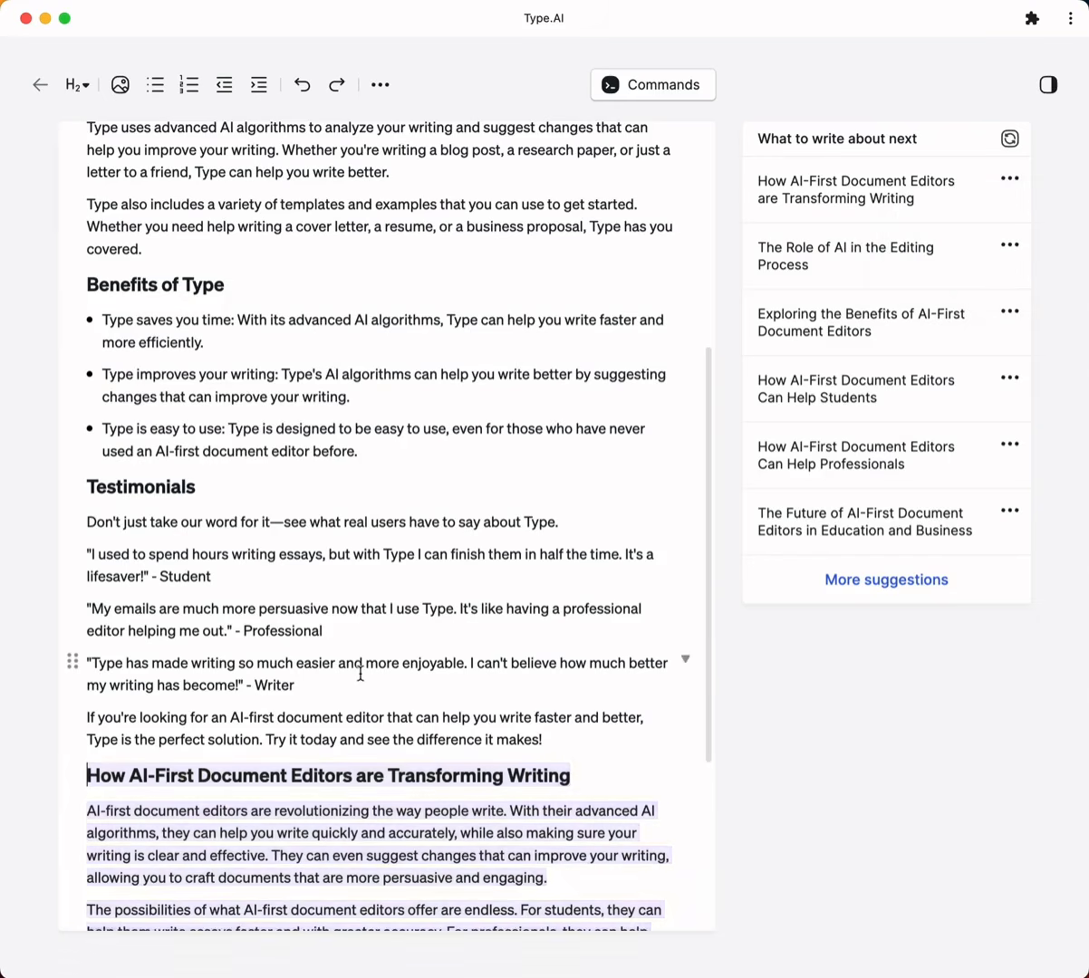
{"action": "scroll", "coordinate": [361, 674], "scroll_direction": "down", "scroll_amount": 3}
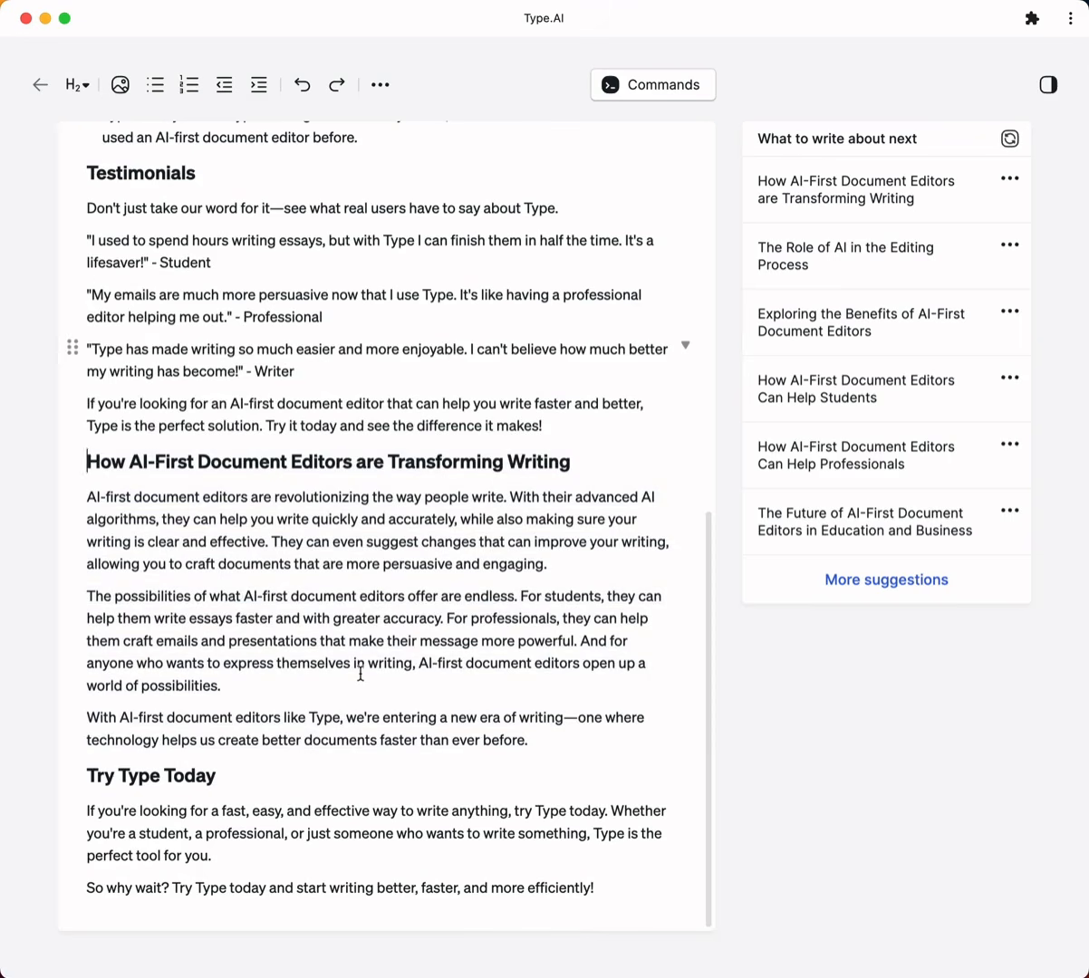
{"action": "left_click", "coordinate": [398, 522]}
Replace the opening "Are you tired of spending hours" paragraph under the title with "Today, we're excited to announce Type."
{"action": "scroll", "coordinate": [360, 625], "scroll_direction": "up", "scroll_amount": 10}
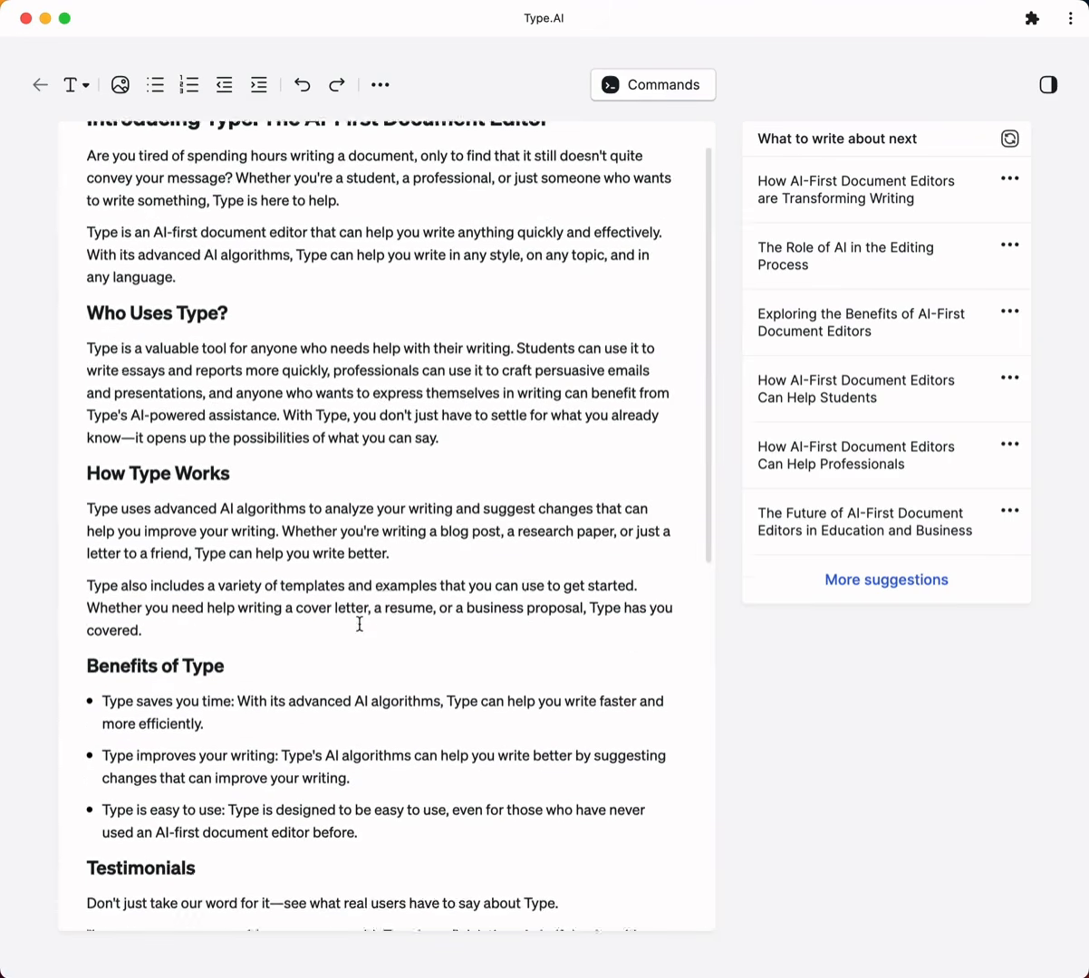
{"action": "scroll", "coordinate": [360, 625], "scroll_direction": "down", "scroll_amount": 3}
{"action": "scroll", "coordinate": [567, 637], "scroll_direction": "up", "scroll_amount": 3}
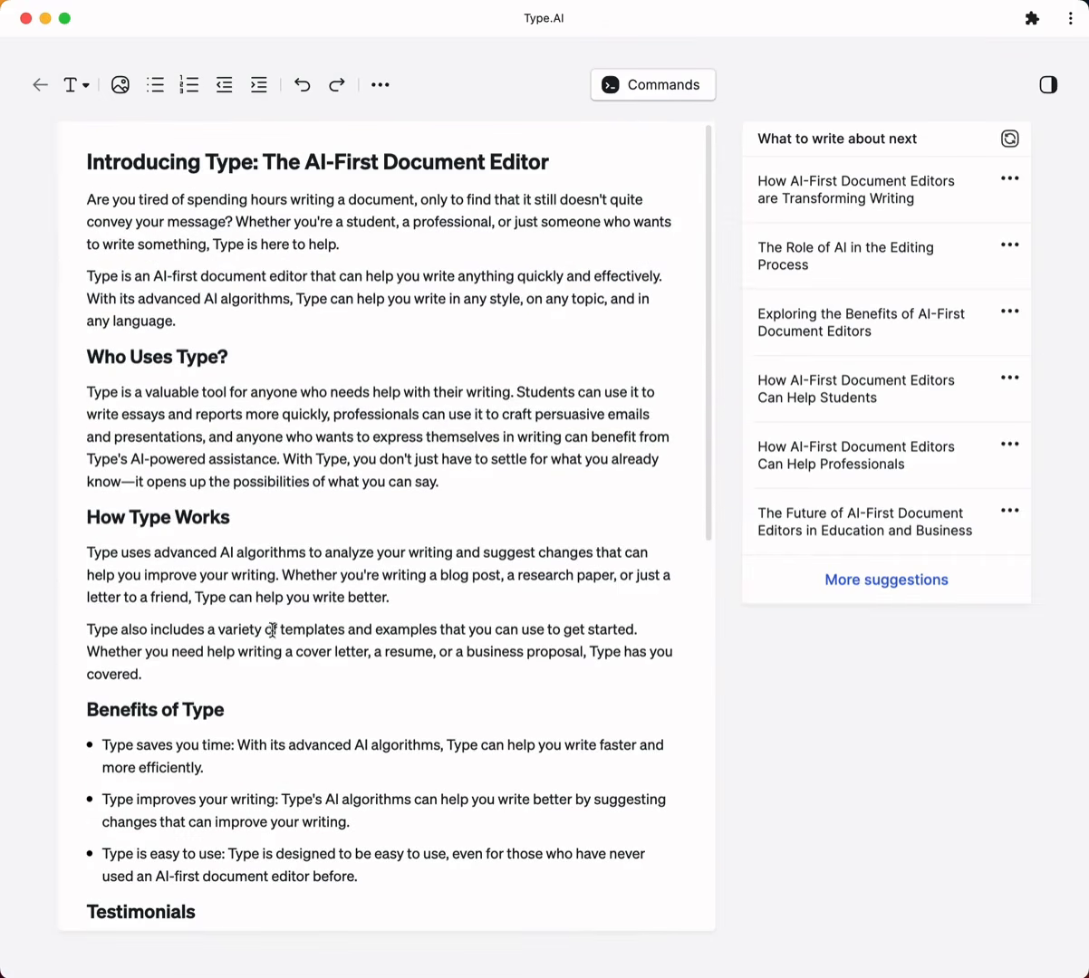
{"action": "left_click", "coordinate": [295, 276]}
{"action": "key", "text": "Down"}
{"action": "key", "text": "Return"}
{"action": "key", "text": "Up"}
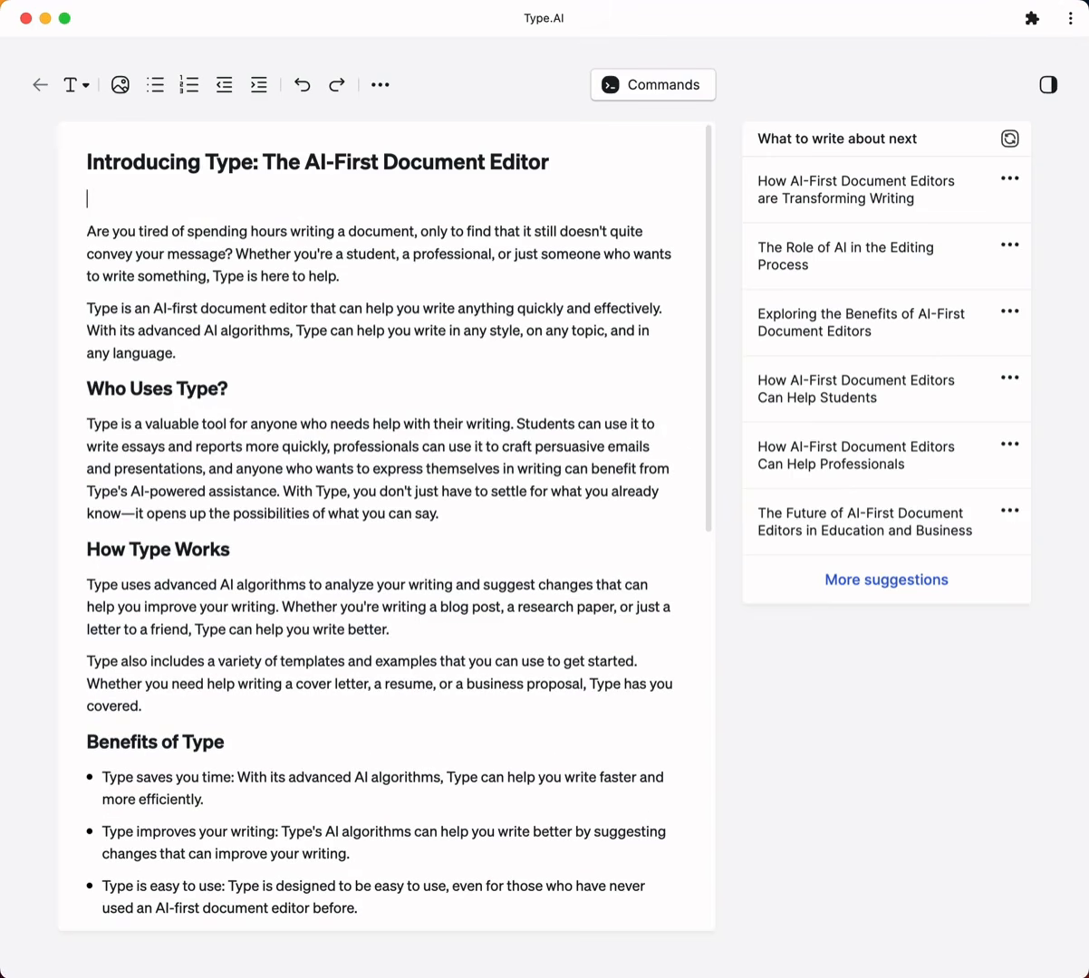
{"action": "type", "text": "Today, we're exciite"}
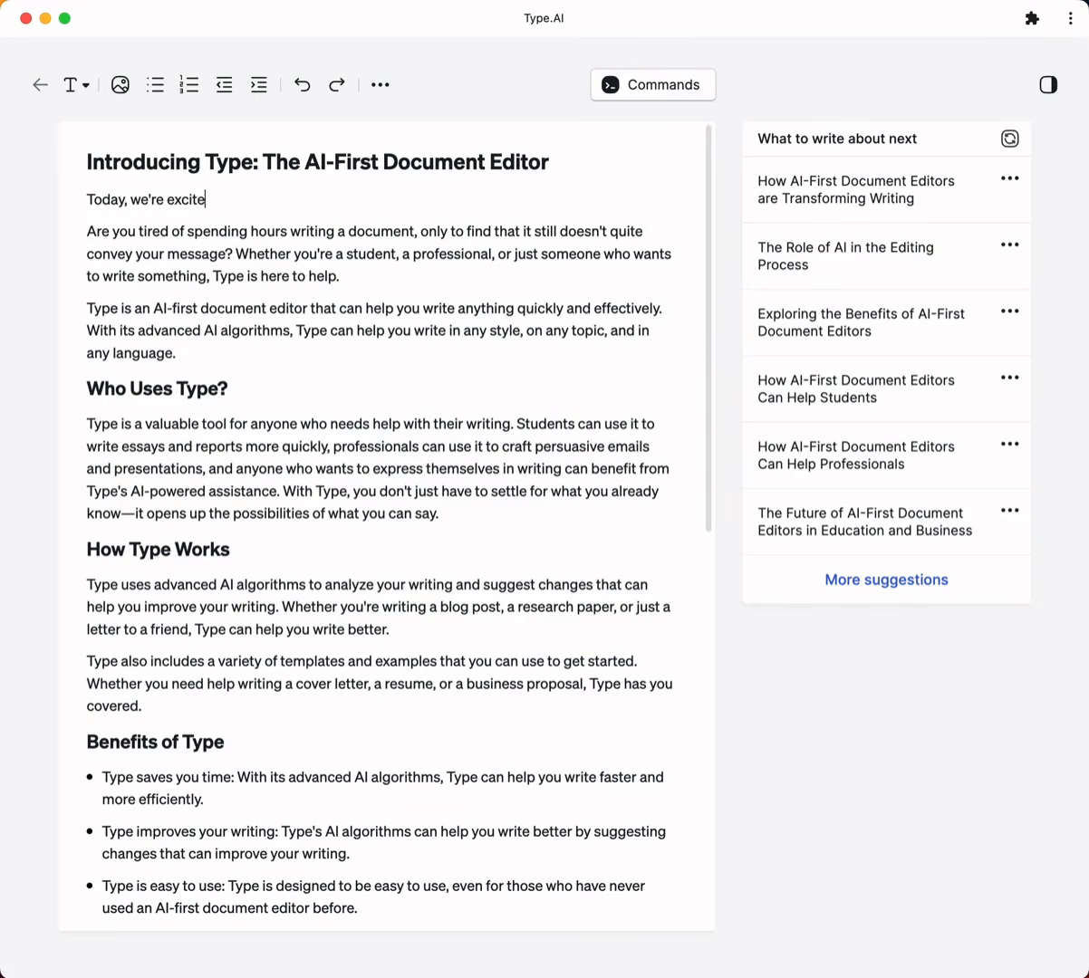
{"action": "type", "text": "d to announce Type."}
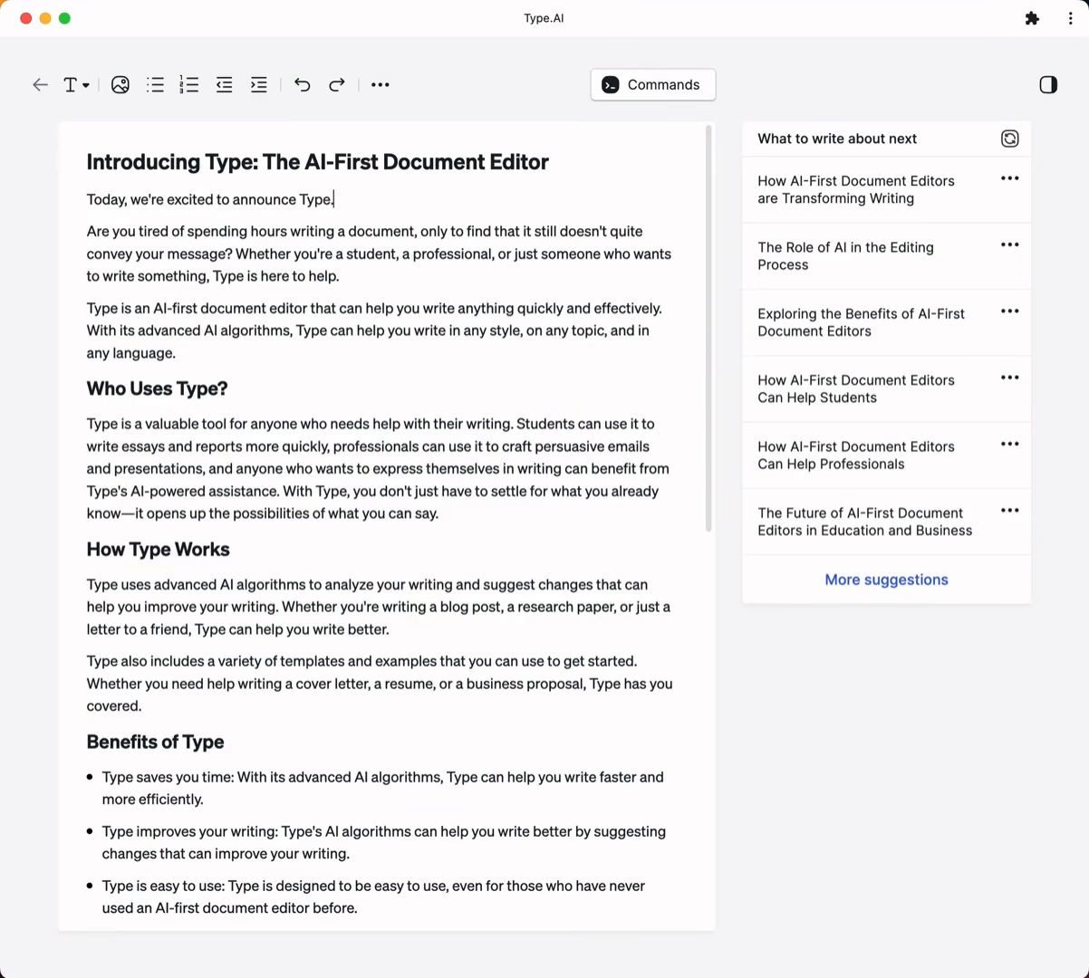
{"action": "triple_click", "coordinate": [367, 254]}
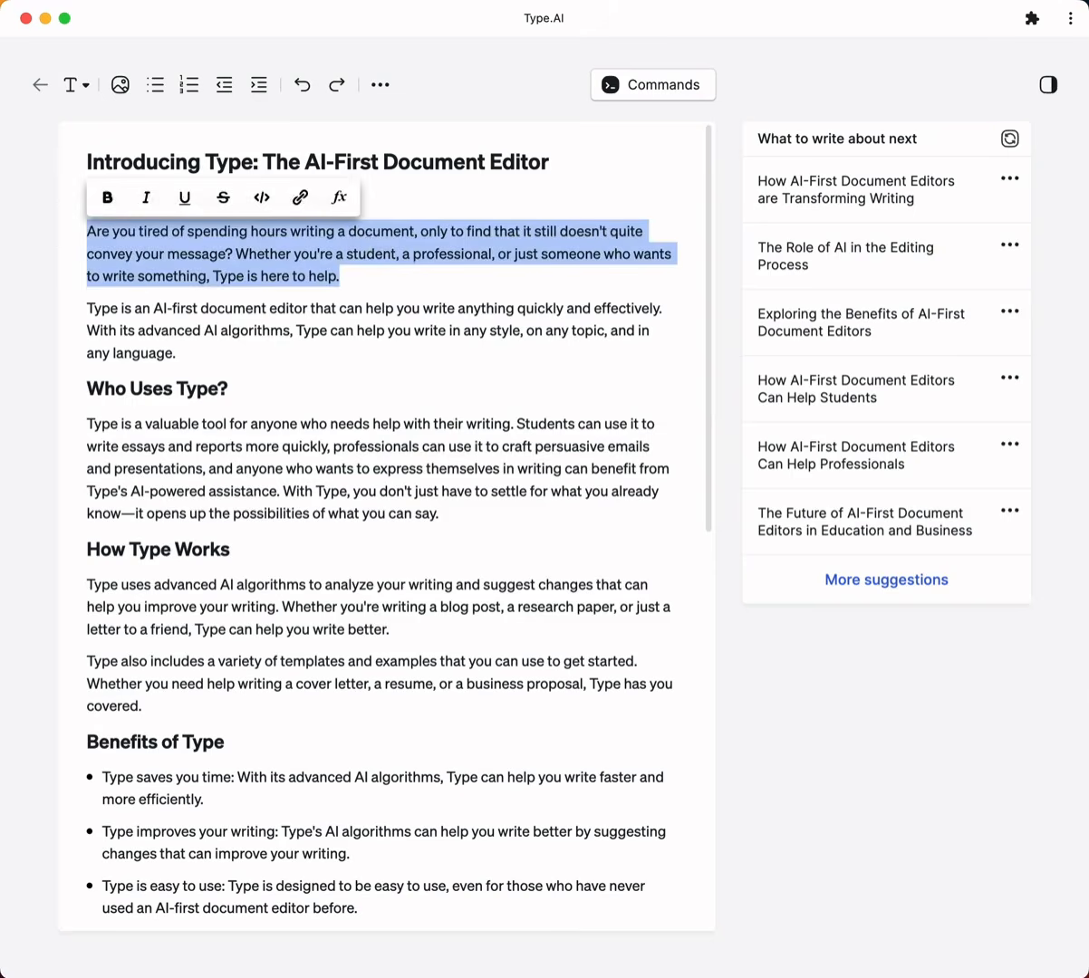
{"action": "key", "text": "BackSpace"}
Add a new line above "Who Uses Type?" and fill it using the Write paragraph command
{"action": "left_click", "coordinate": [302, 277]}
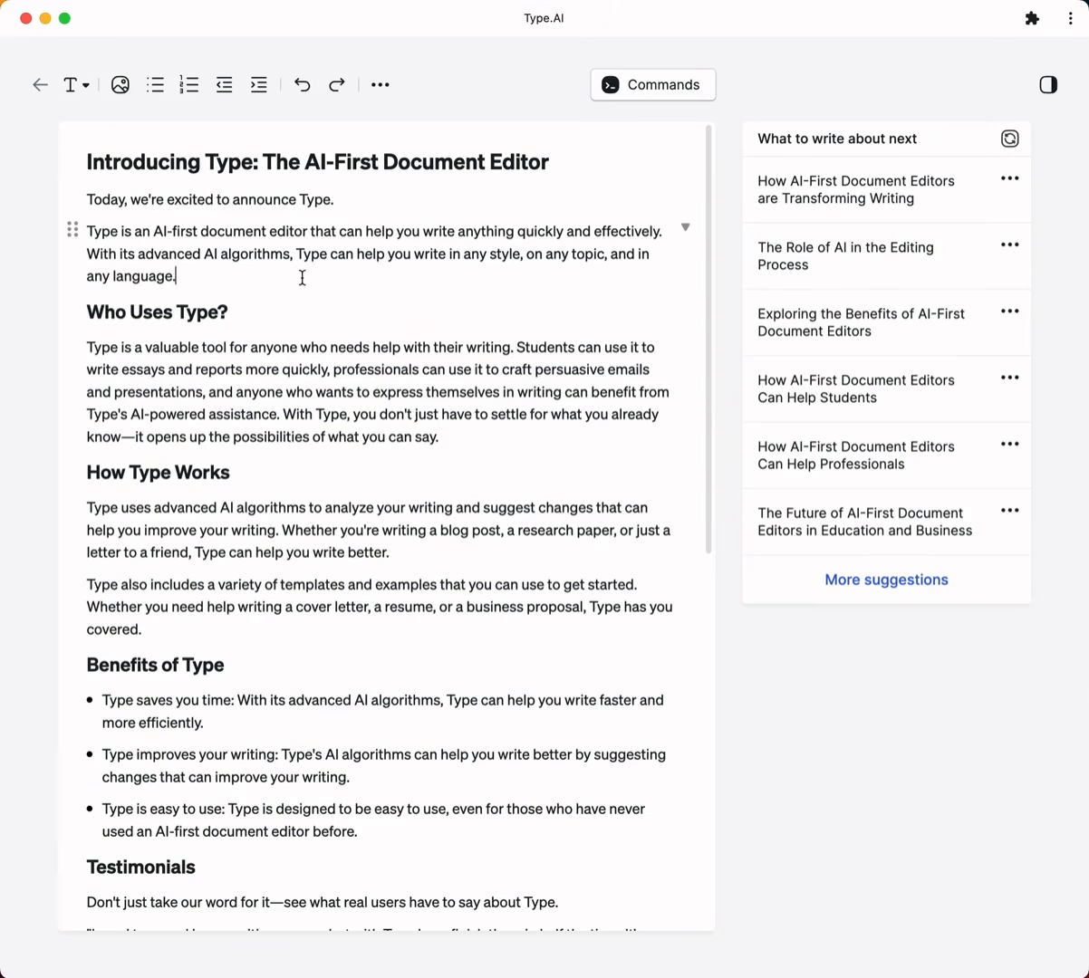
{"action": "key", "text": "Return"}
{"action": "key", "text": "super+k"}
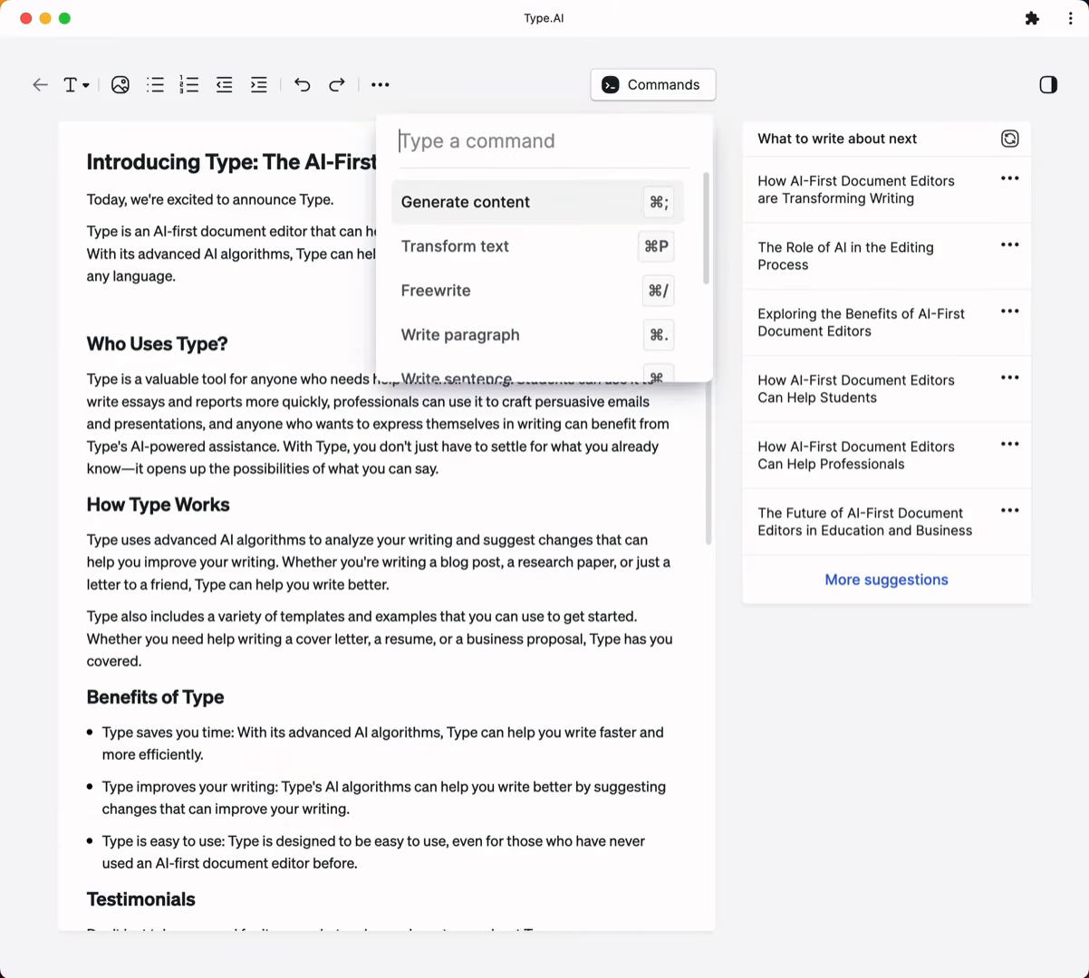
{"action": "type", "text": "par"}
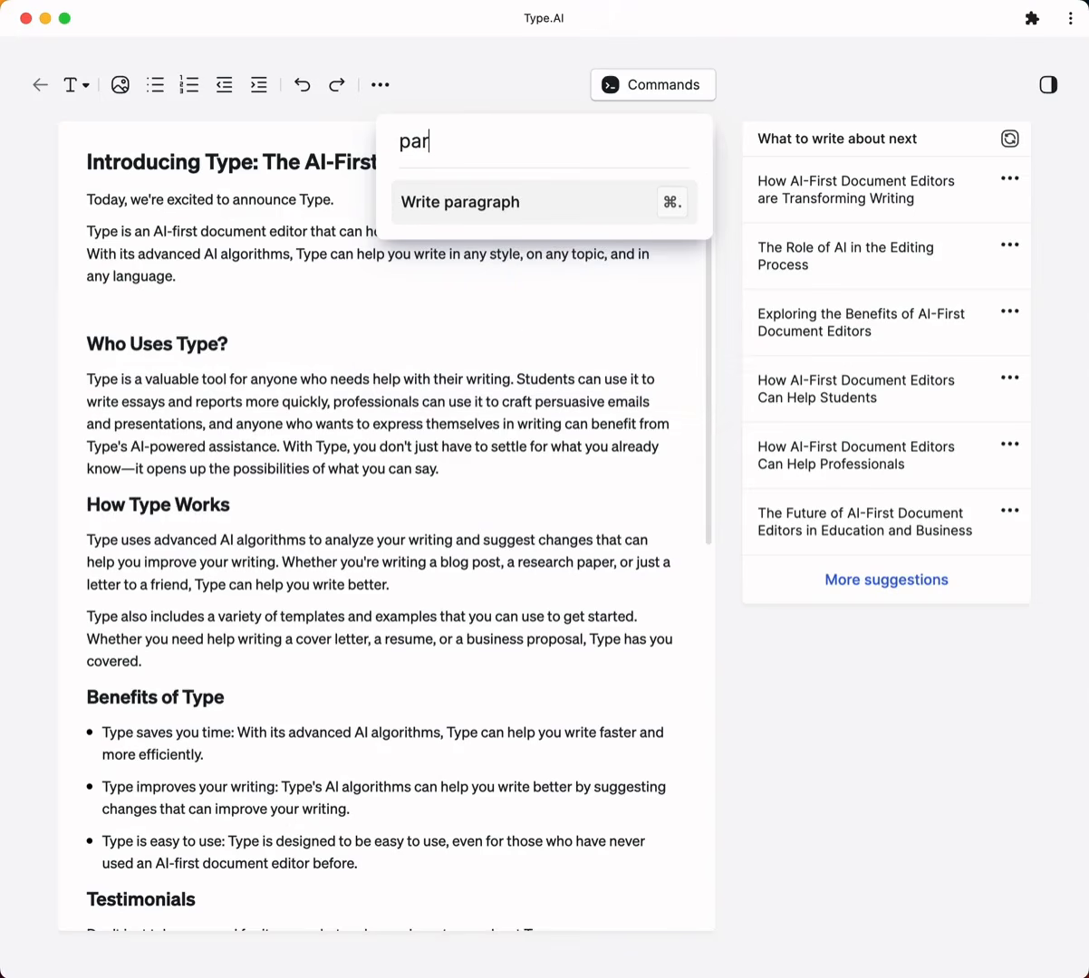
{"action": "key", "text": "Return"}
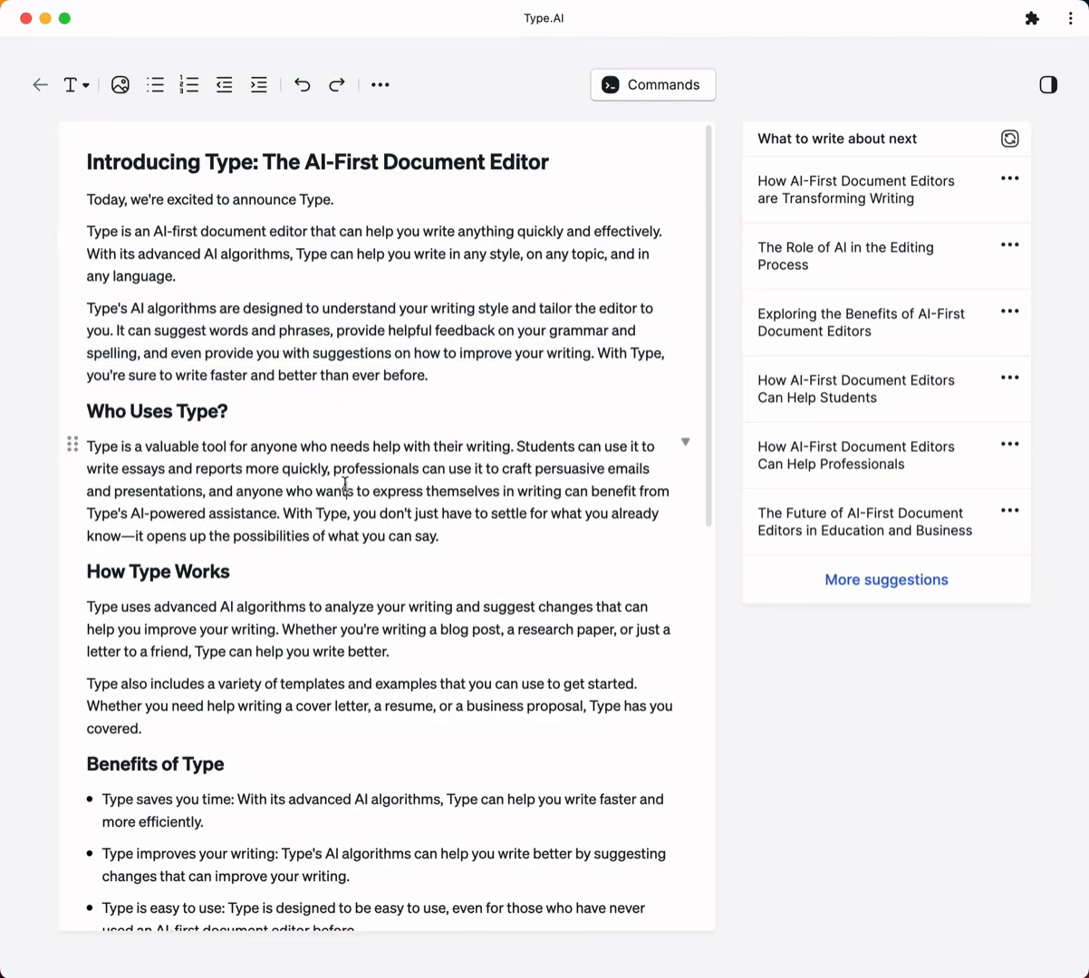
Add a new bullet at the end of the "Benefits of Type" list and extend the list using the Write list command
{"action": "scroll", "coordinate": [345, 484], "scroll_direction": "down", "scroll_amount": 5}
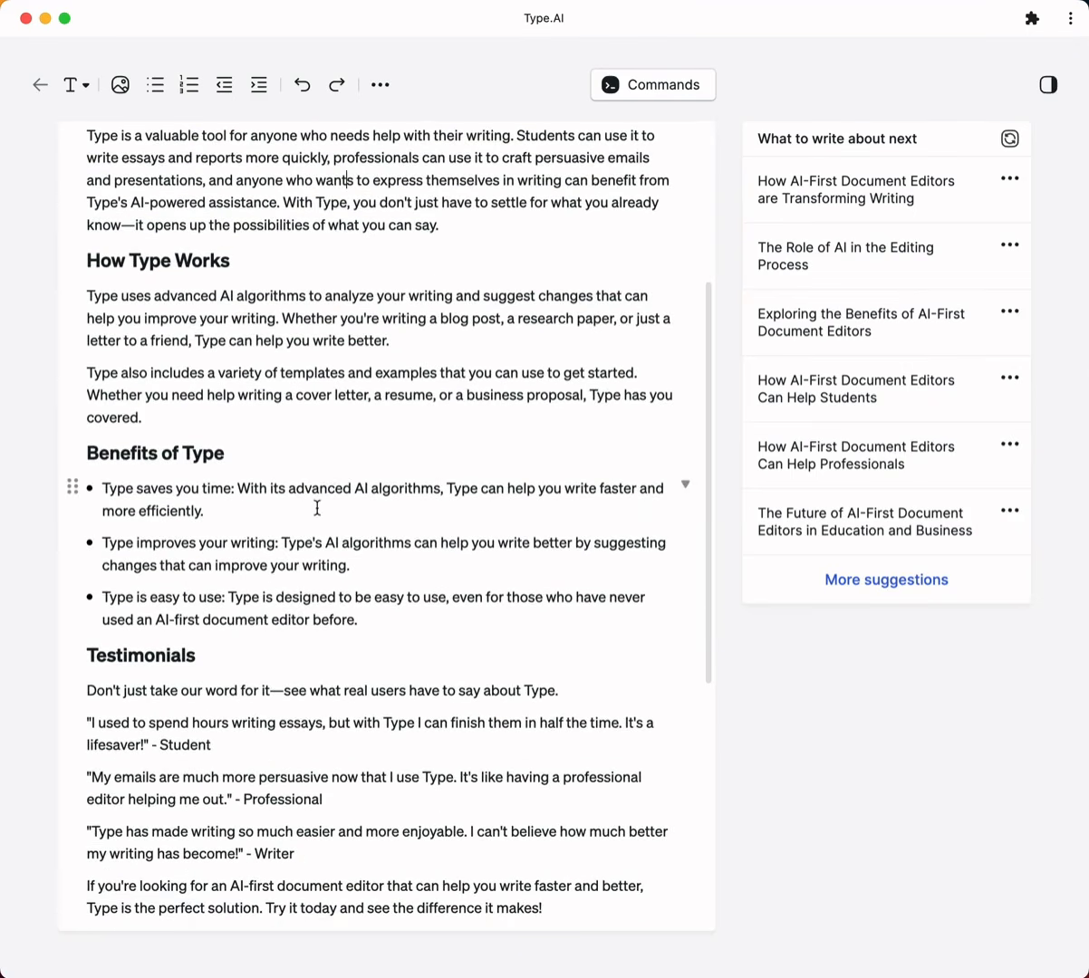
{"action": "scroll", "coordinate": [316, 505], "scroll_direction": "down", "scroll_amount": 2}
{"action": "left_click", "coordinate": [408, 506]}
{"action": "key", "text": "Return"}
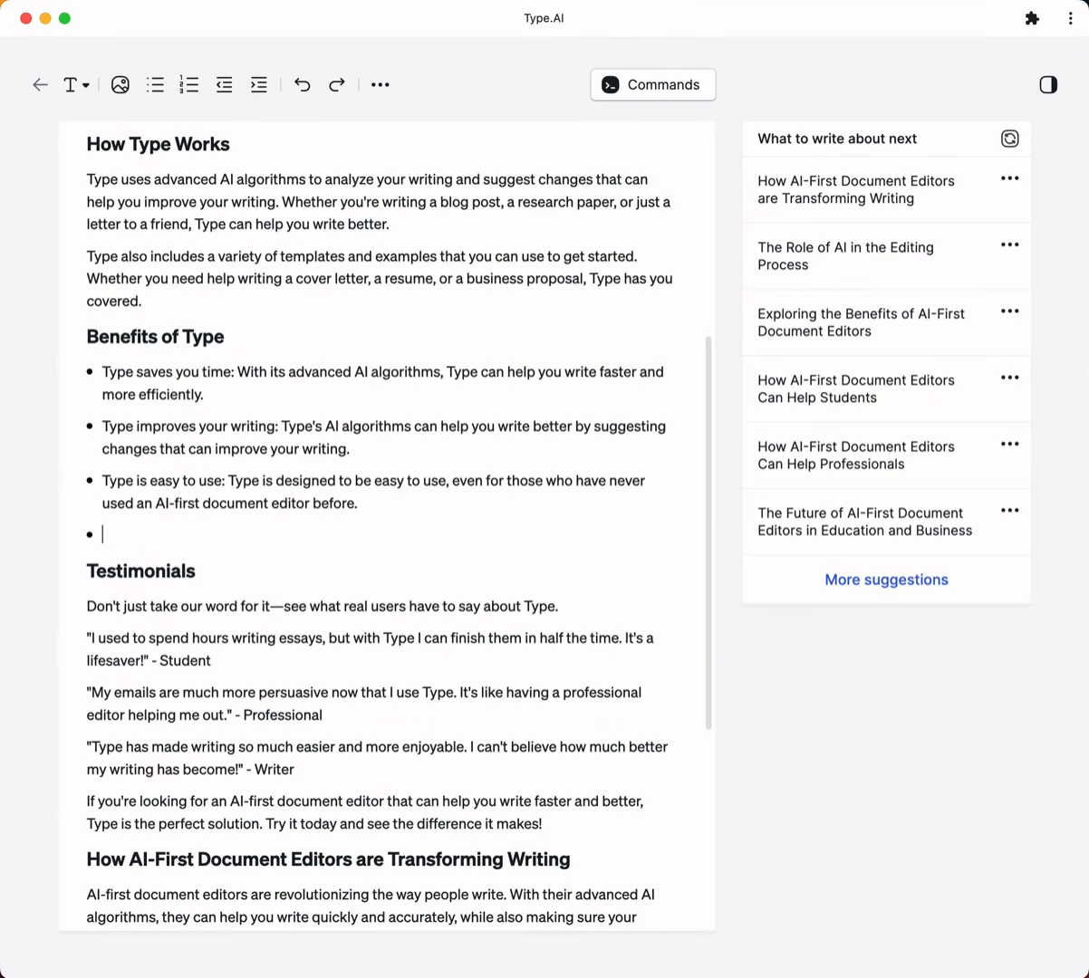
{"action": "key", "text": "super+k"}
{"action": "type", "text": "list"}
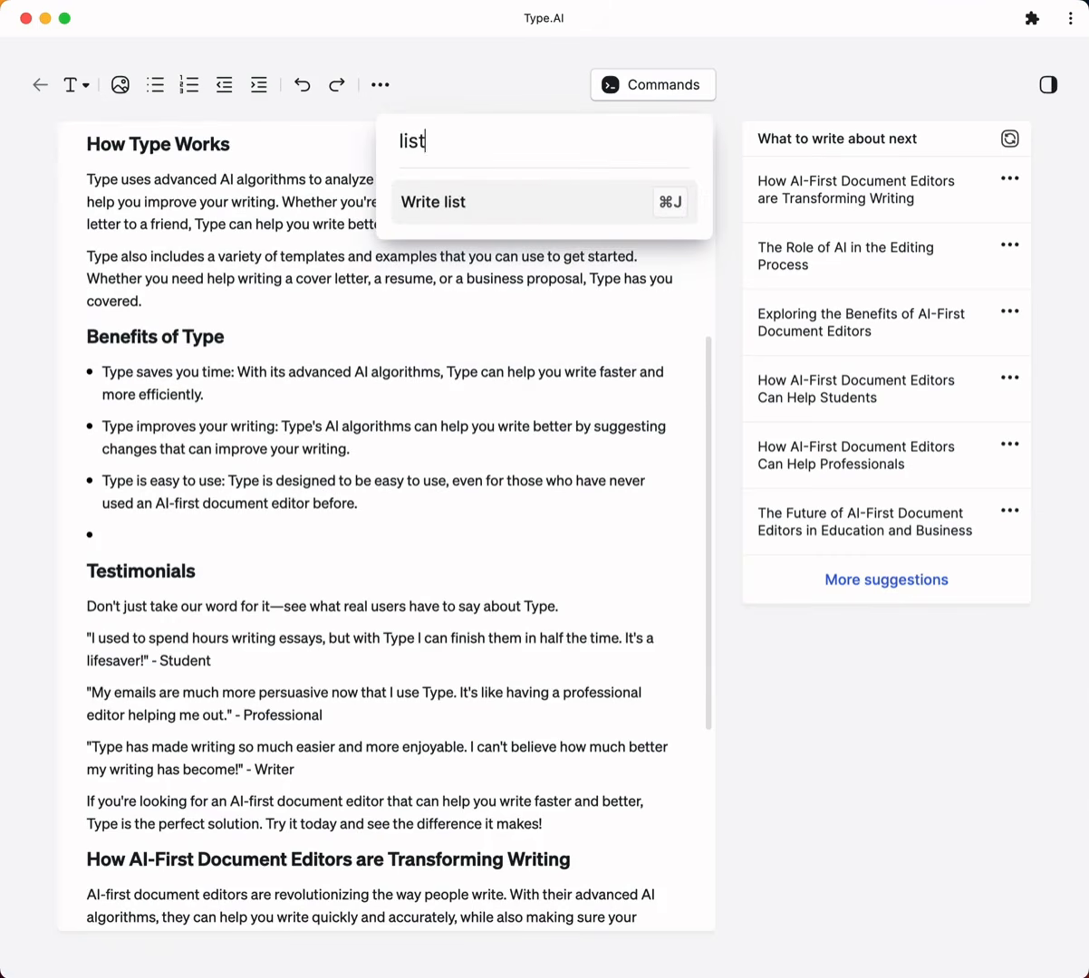
{"action": "key", "text": "Return"}
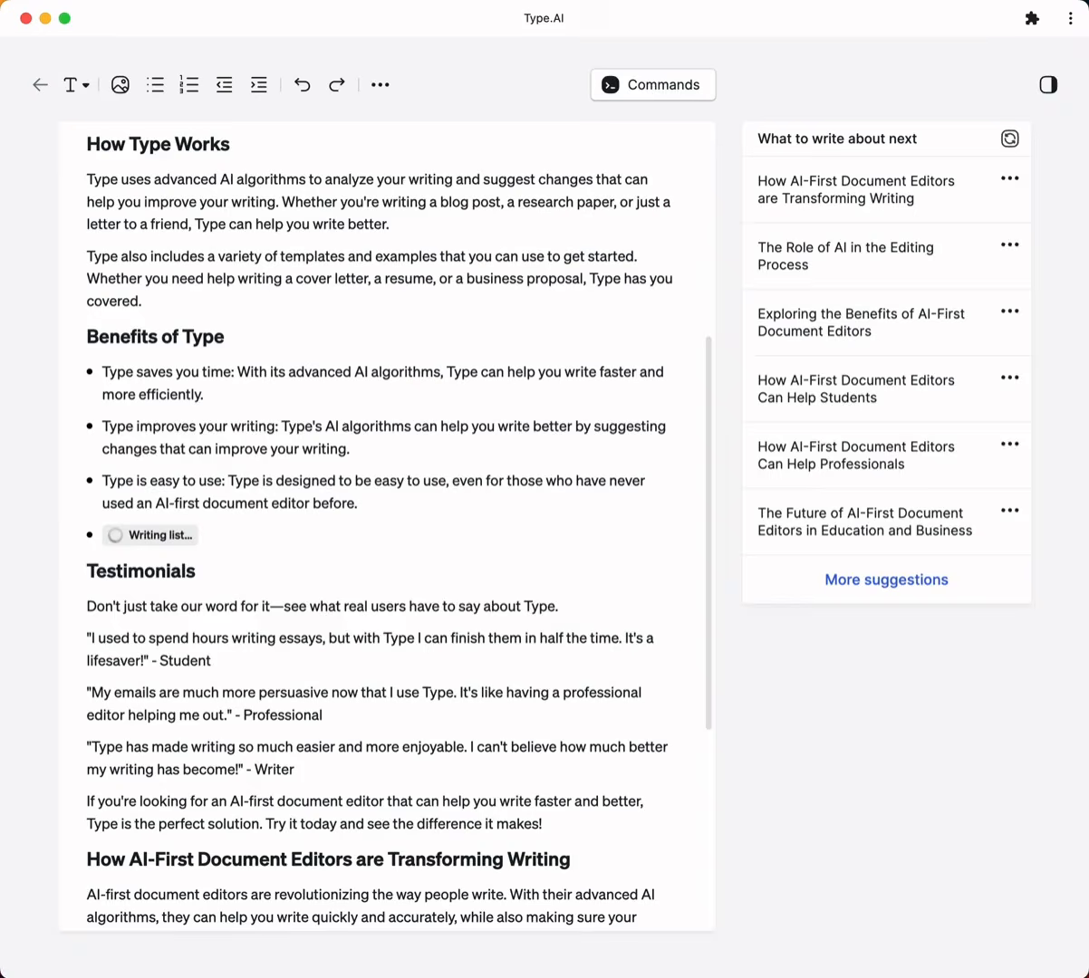
Run Transform text with the command "Make this shorter" on the three paragraphs under "How AI-First Document Editors are Transforming Writing"
{"action": "scroll", "coordinate": [526, 695], "scroll_direction": "down", "scroll_amount": 10}
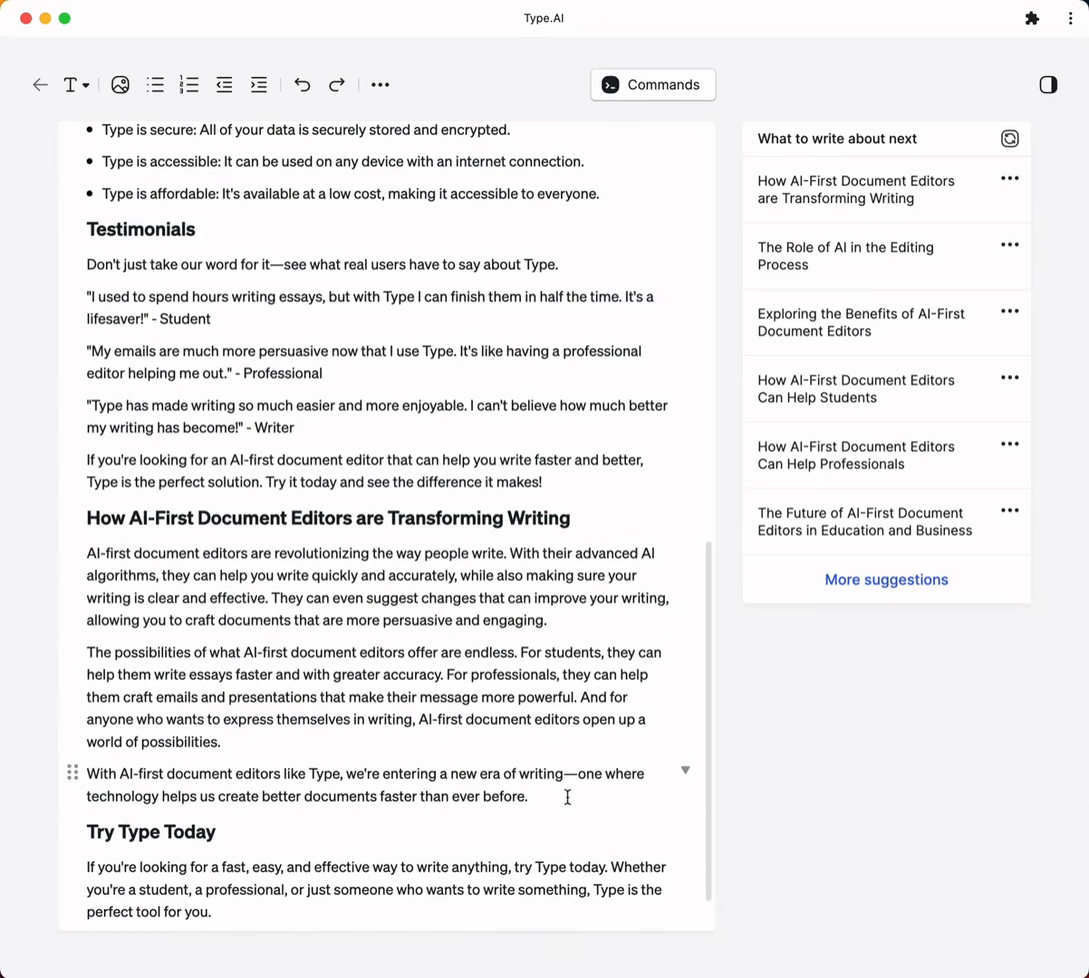
{"action": "left_click_drag", "start_coordinate": [528, 797], "coordinate": [84, 554]}
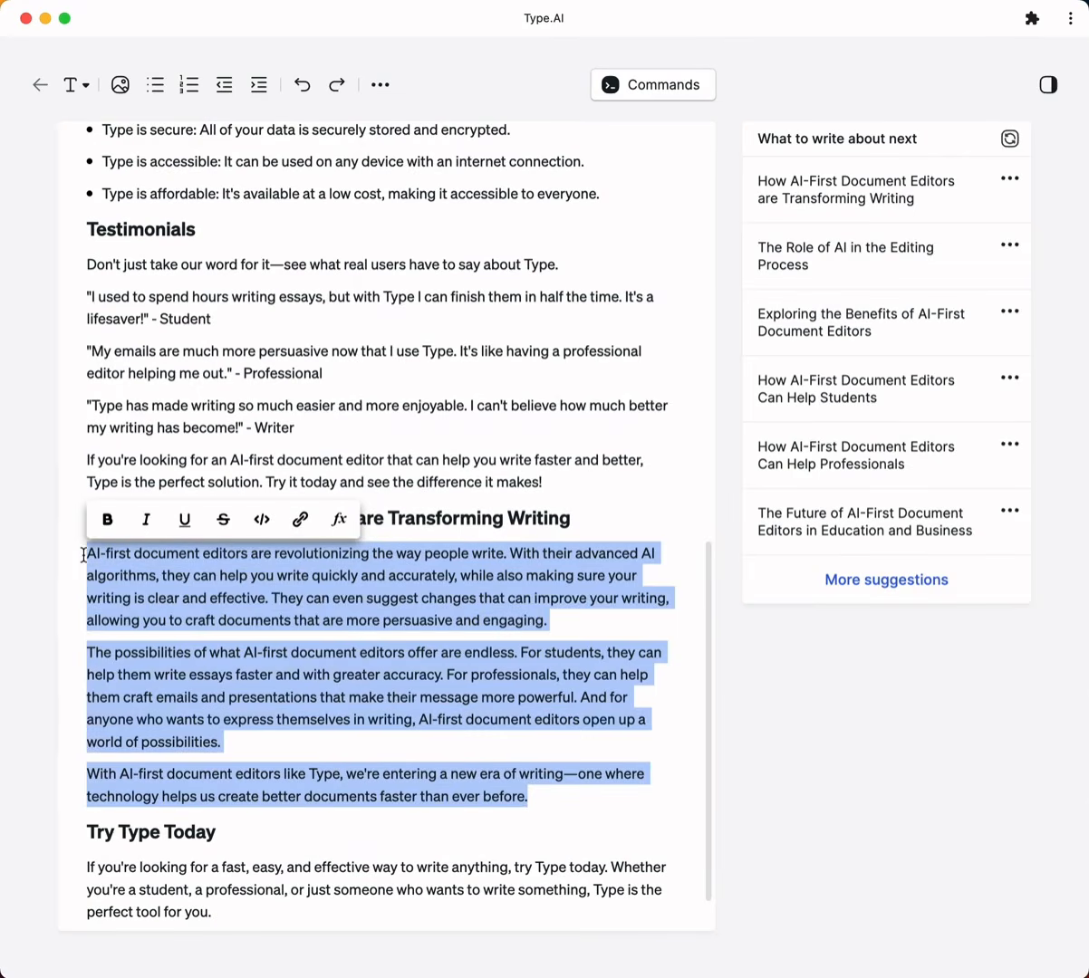
{"action": "key", "text": "super+k"}
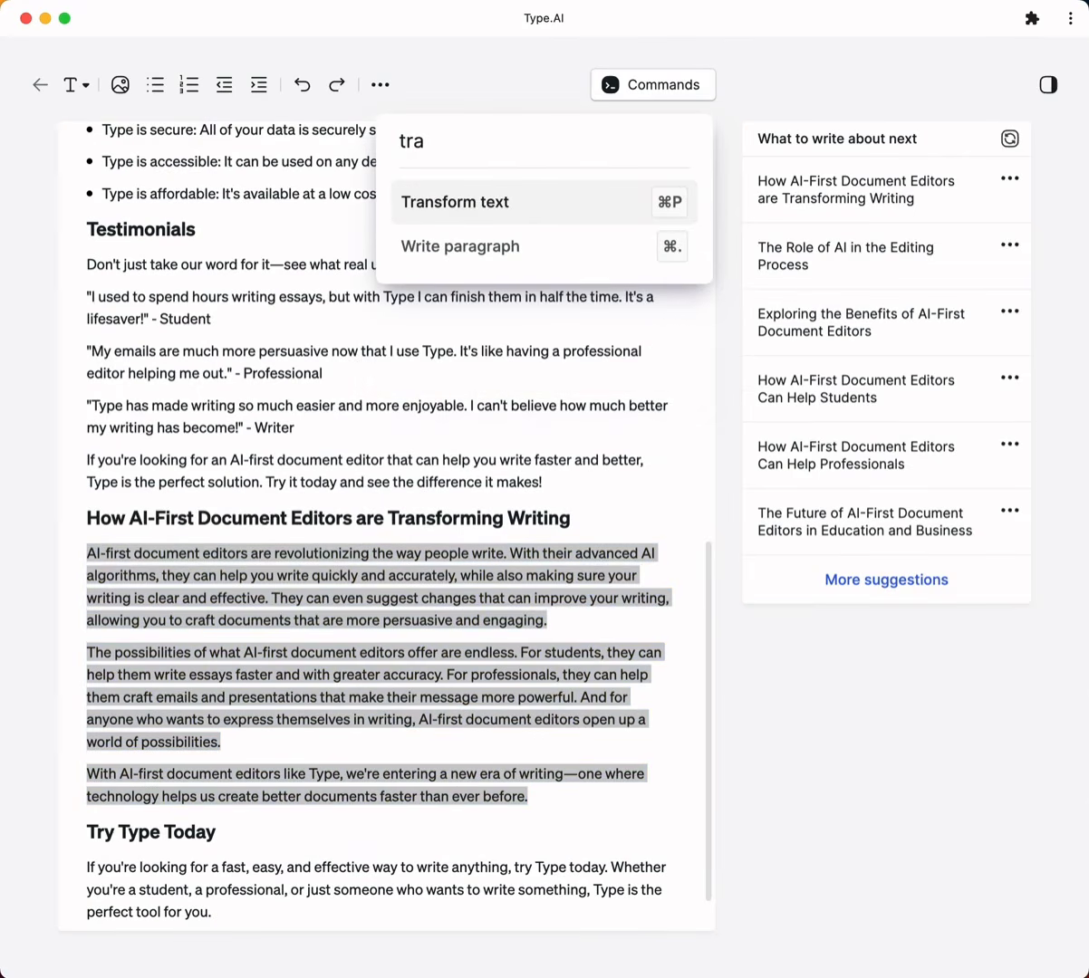
{"action": "key", "text": "Return"}
{"action": "type", "text": "Make this shor"}
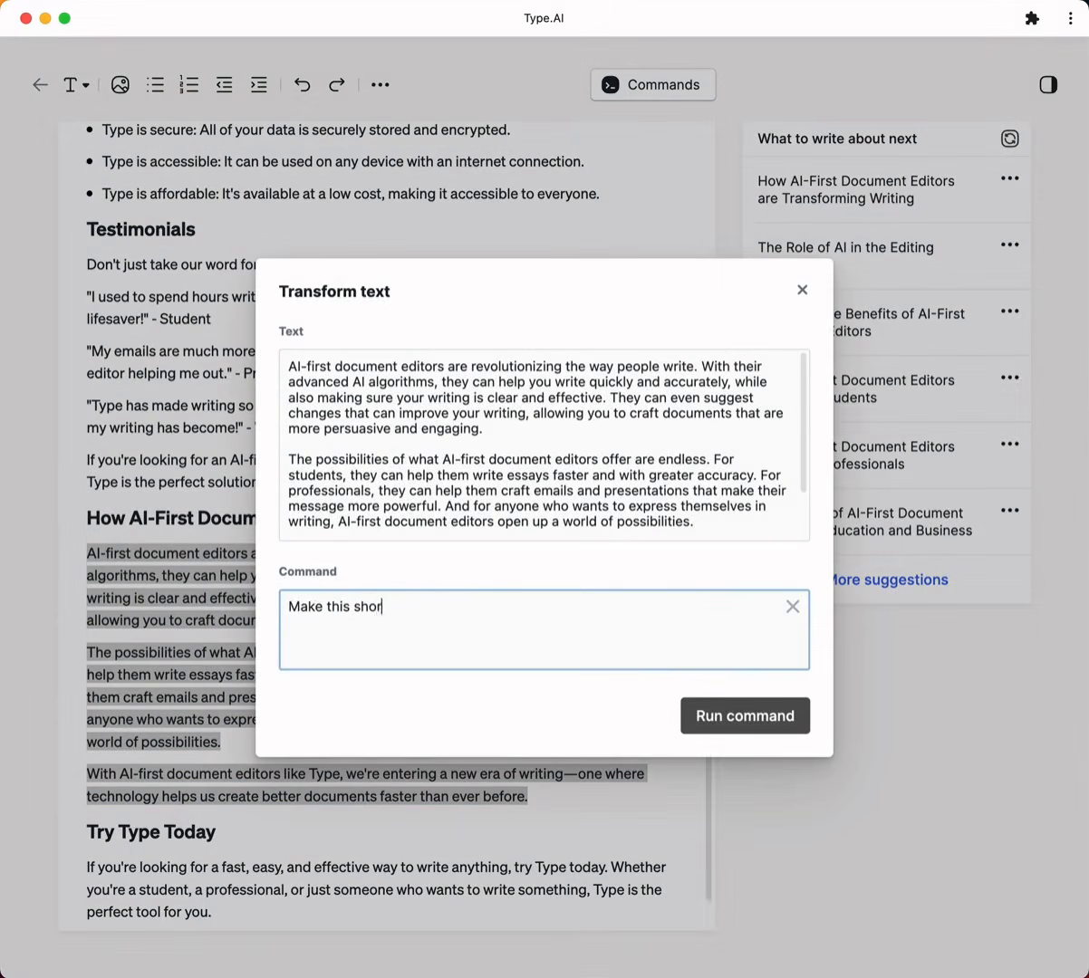
{"action": "type", "text": "ter"}
{"action": "left_click", "coordinate": [711, 716]}
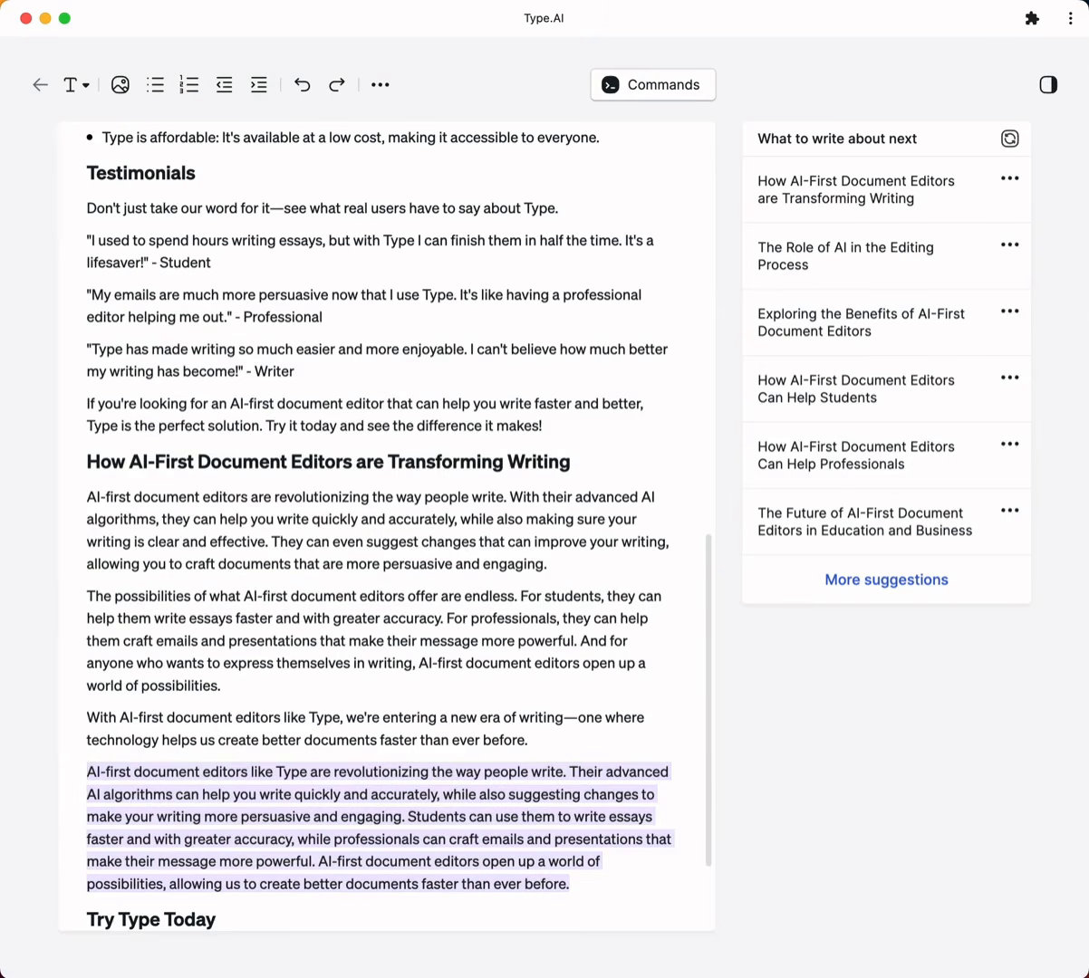
Delete the three original paragraphs above the shortened version and split the shortened paragraph before "Students can use them to write essays"
{"action": "left_click_drag", "start_coordinate": [534, 742], "coordinate": [87, 497]}
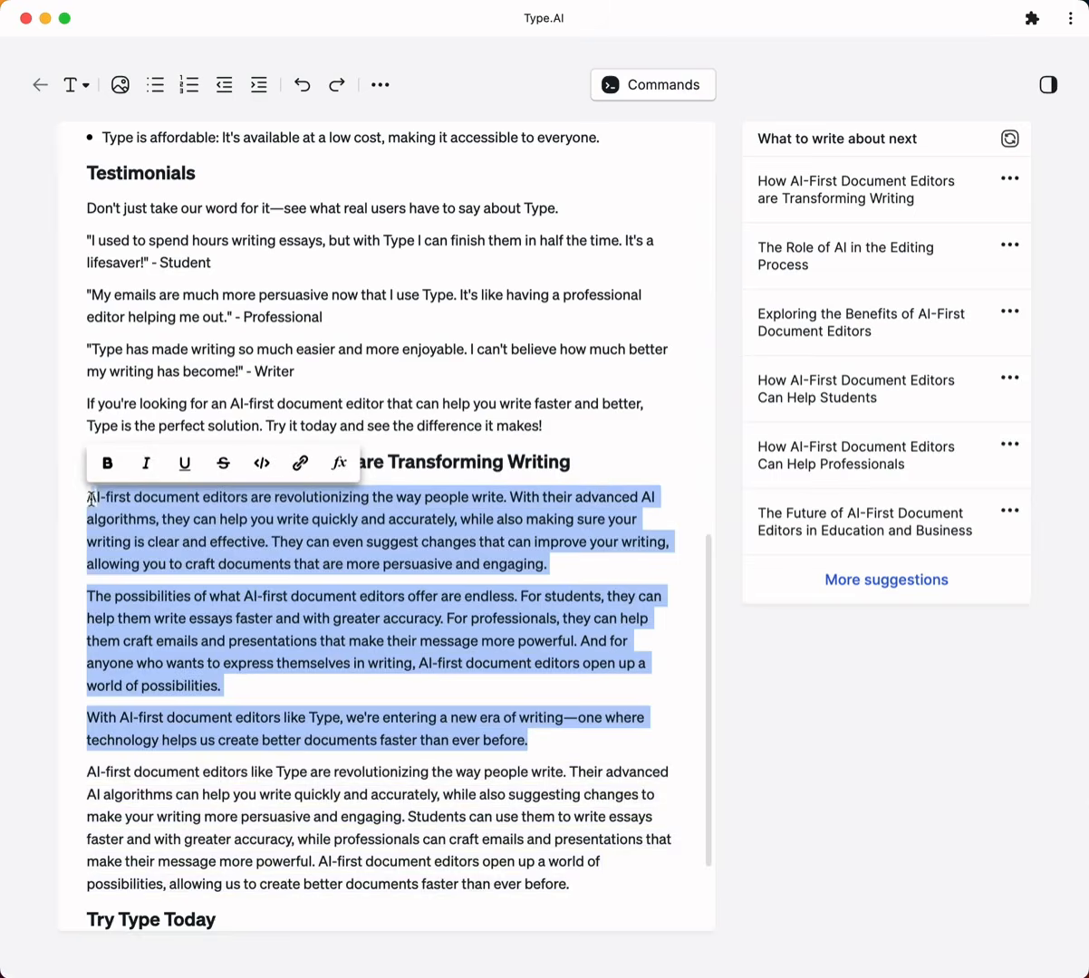
{"action": "key", "text": "BackSpace"}
{"action": "key", "text": "BackSpace"}
{"action": "left_click", "coordinate": [406, 672]}
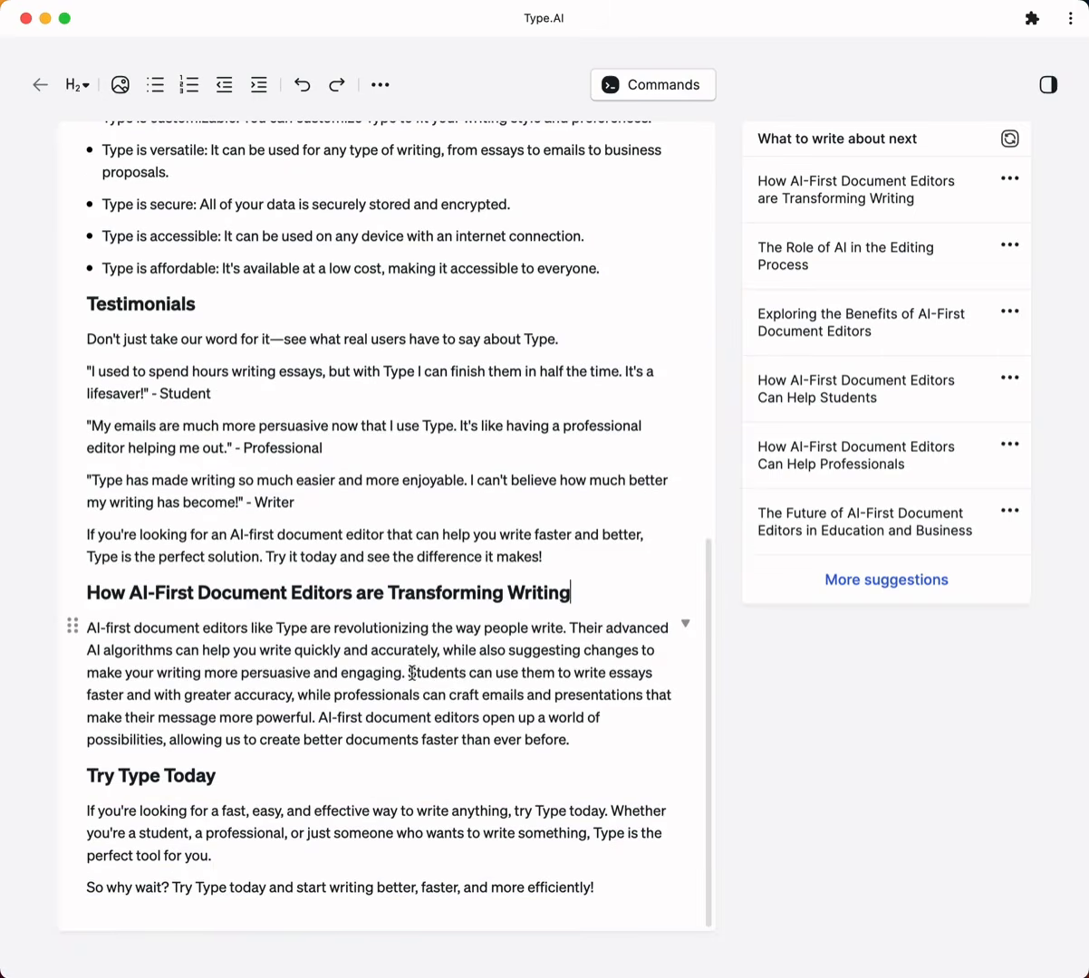
{"action": "key", "text": "Return"}
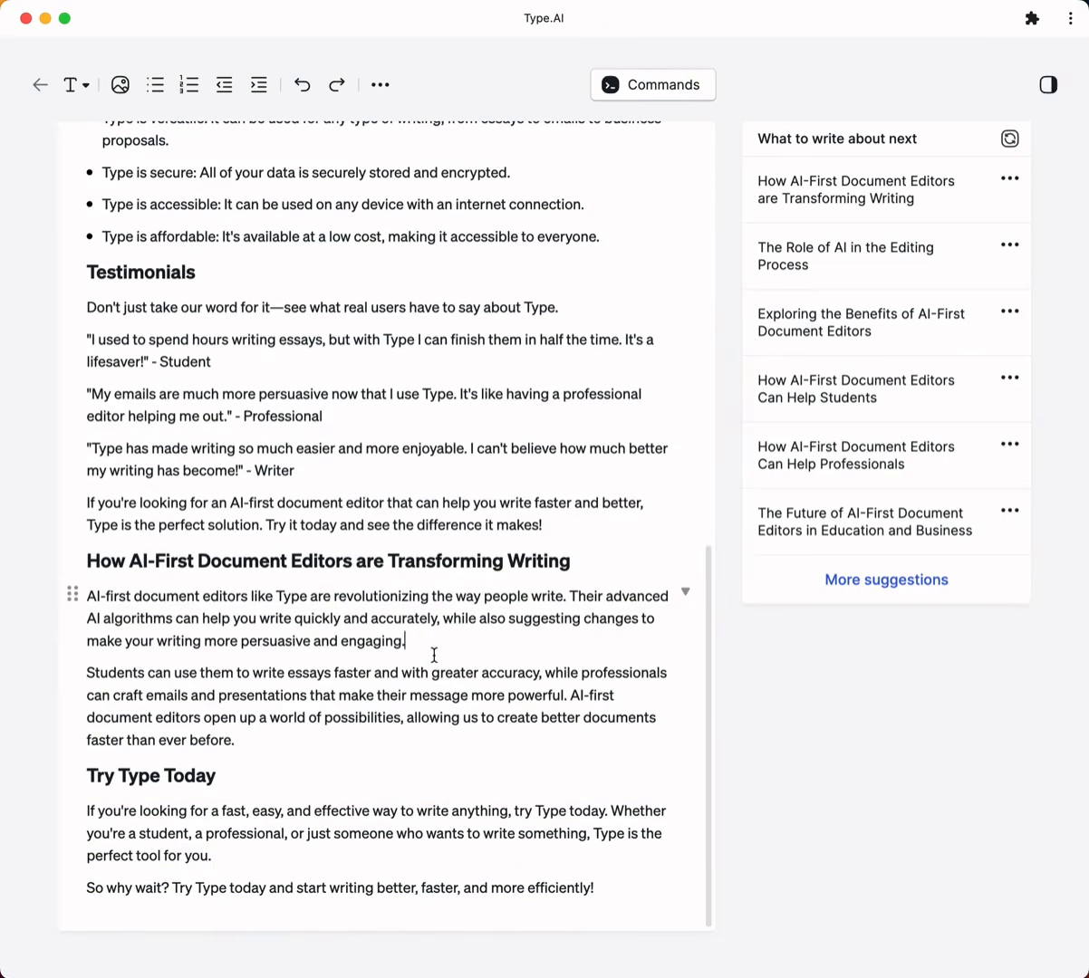
Clear the document title "Introducing Type: The AI-First Document Editor" and replace it using the Generate document headline command
{"action": "scroll", "coordinate": [442, 634], "scroll_direction": "up", "scroll_amount": 5}
{"action": "scroll", "coordinate": [442, 635], "scroll_direction": "up", "scroll_amount": 7}
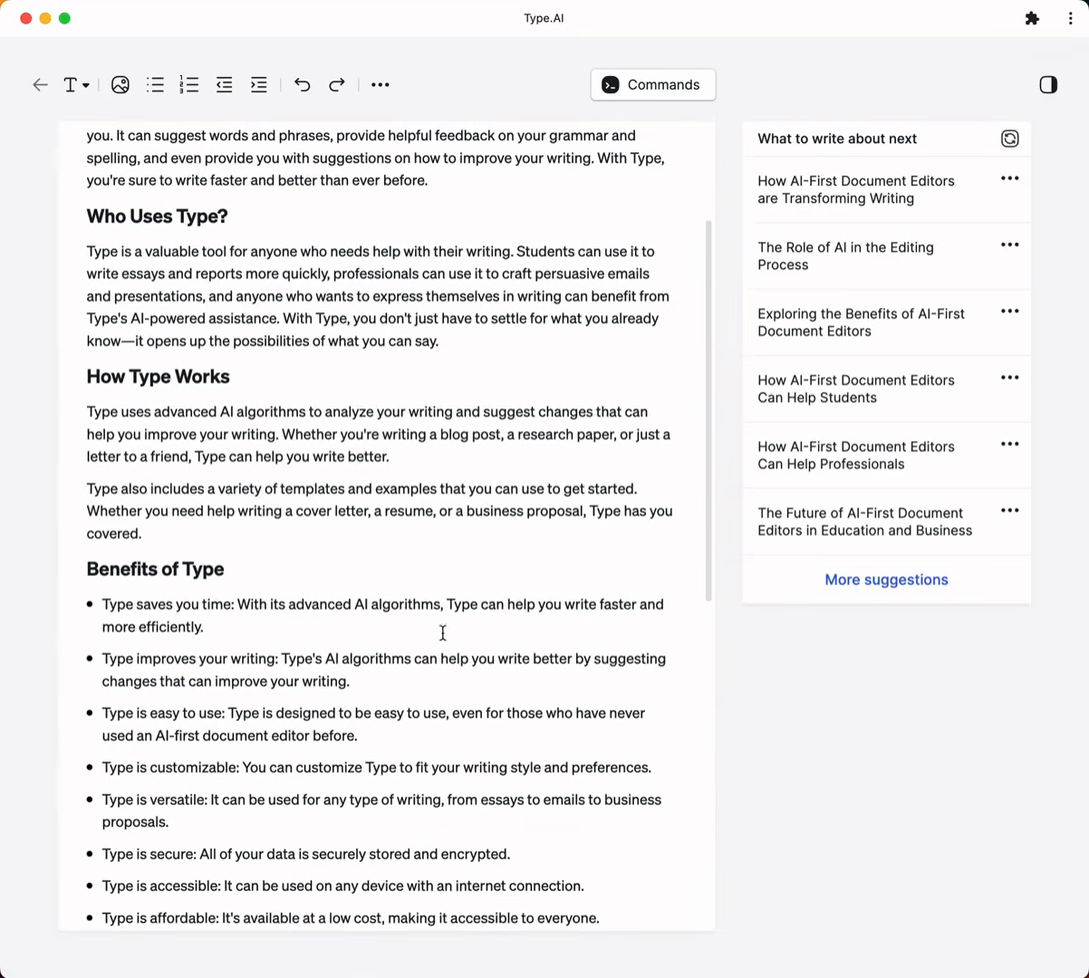
{"action": "left_click", "coordinate": [371, 408]}
{"action": "scroll", "coordinate": [353, 411], "scroll_direction": "up", "scroll_amount": 3}
{"action": "left_click", "coordinate": [473, 374]}
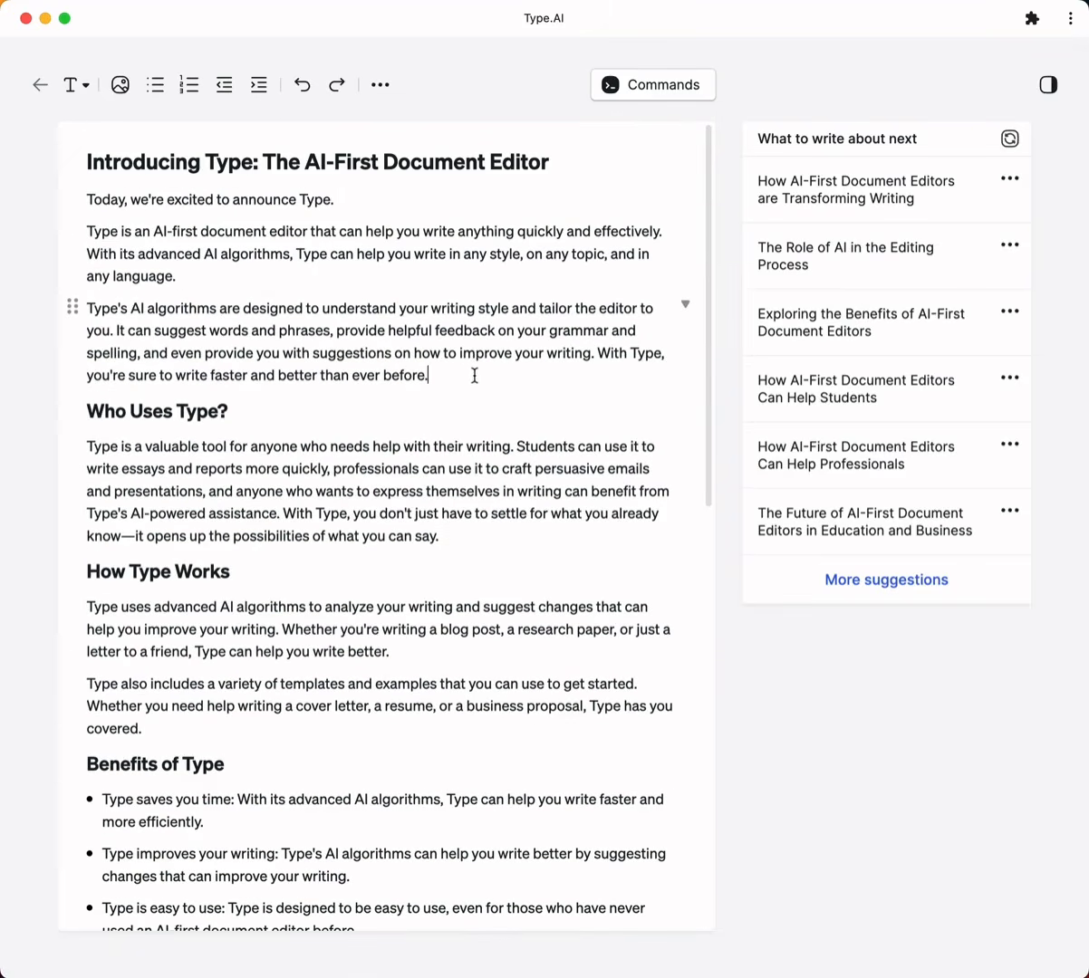
{"action": "left_click", "coordinate": [549, 156]}
{"action": "key", "text": "super+shift+Left"}
{"action": "key", "text": "BackSpace"}
{"action": "key", "text": "super+k"}
{"action": "type", "text": "h"}
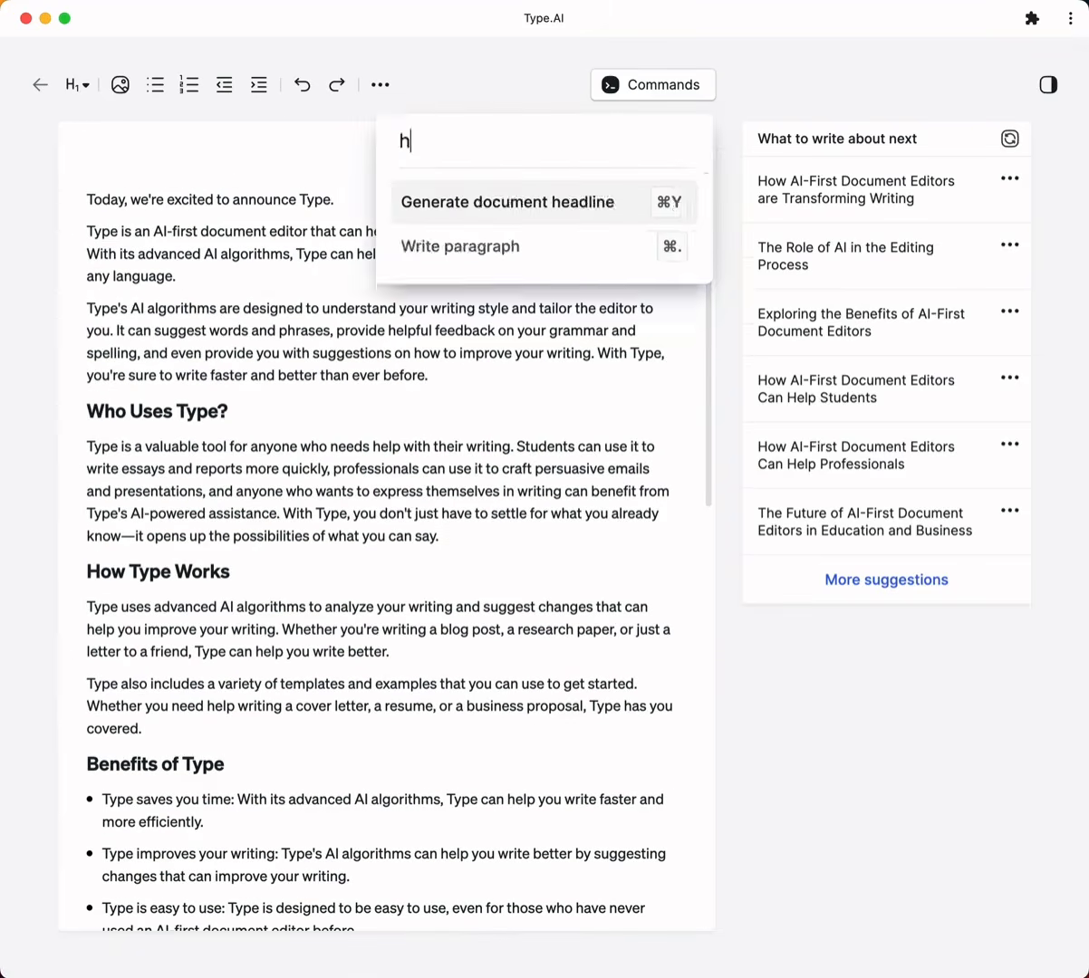
{"action": "key", "text": "Return"}
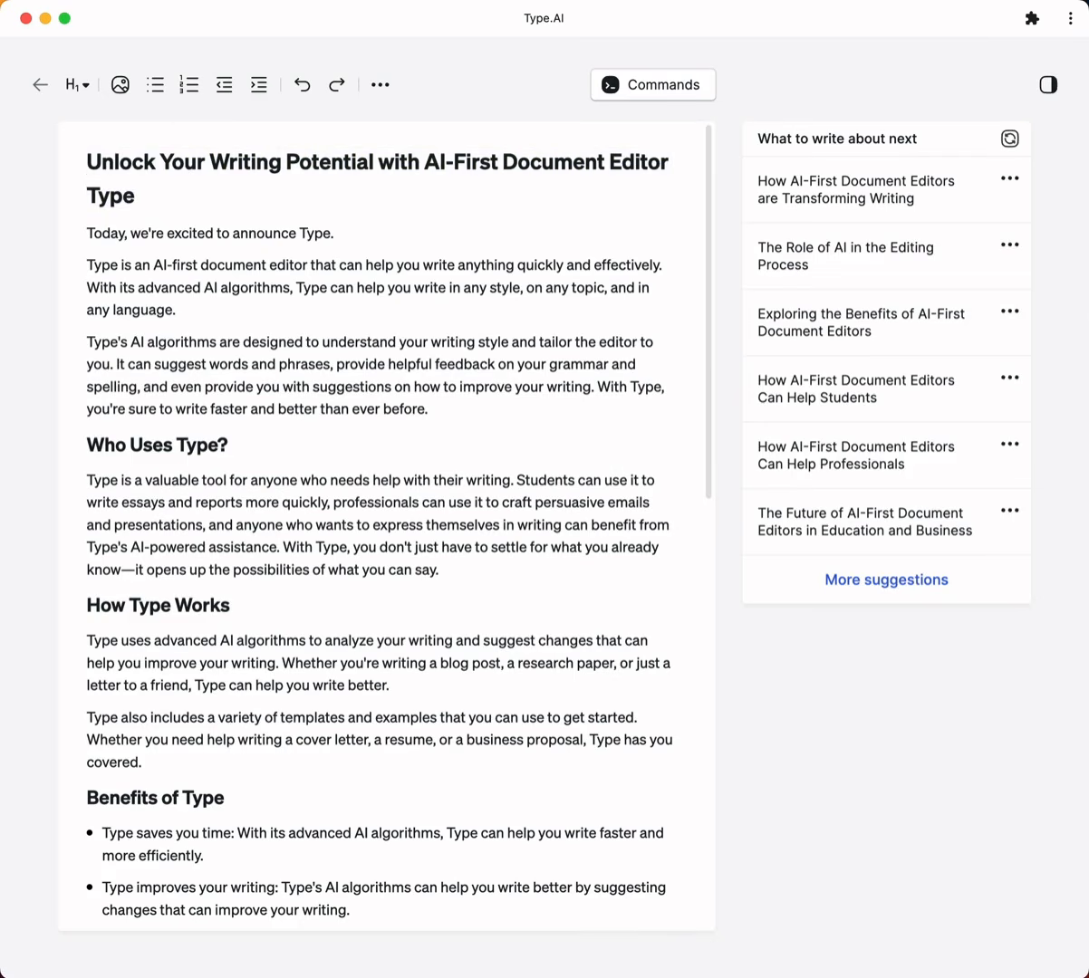
Return to the document list of the Demos folder, and open and dismiss the document search
{"action": "left_click", "coordinate": [39, 86]}
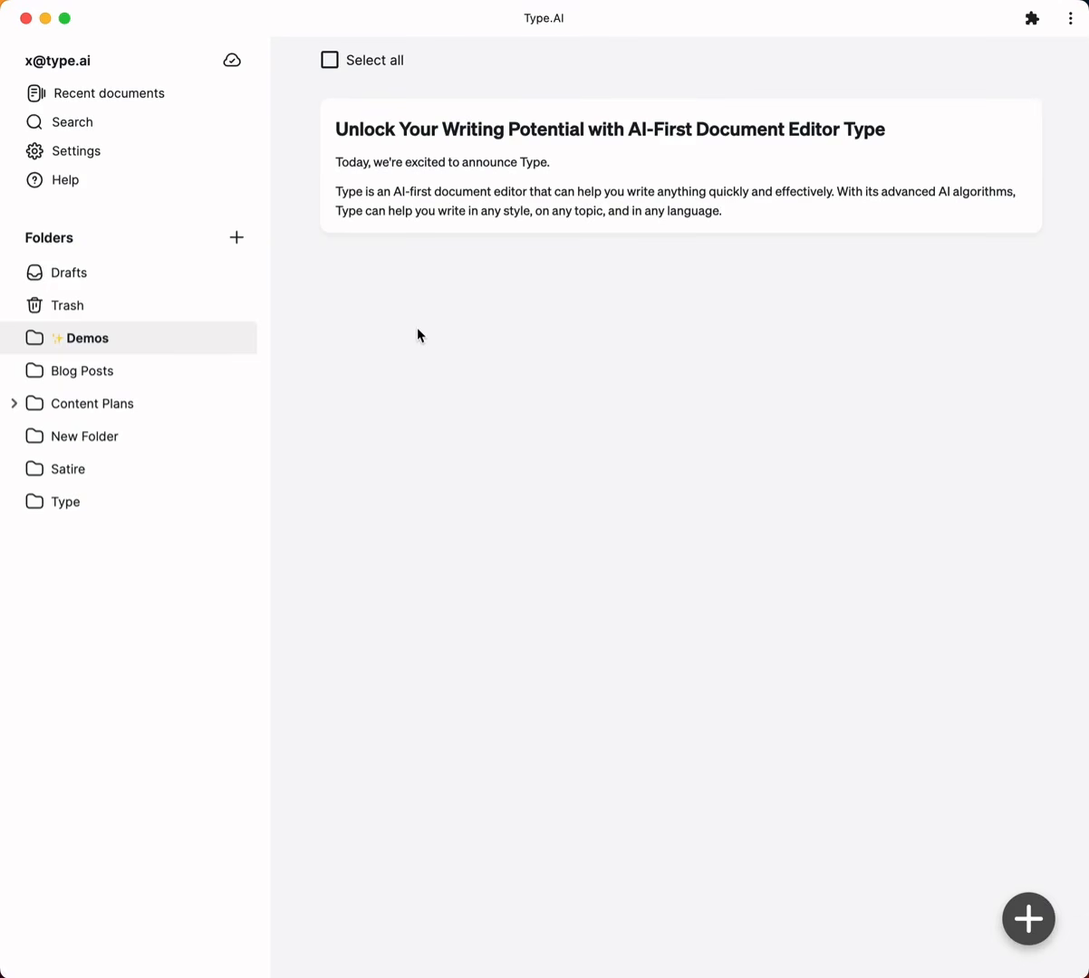
{"action": "left_click", "coordinate": [141, 129]}
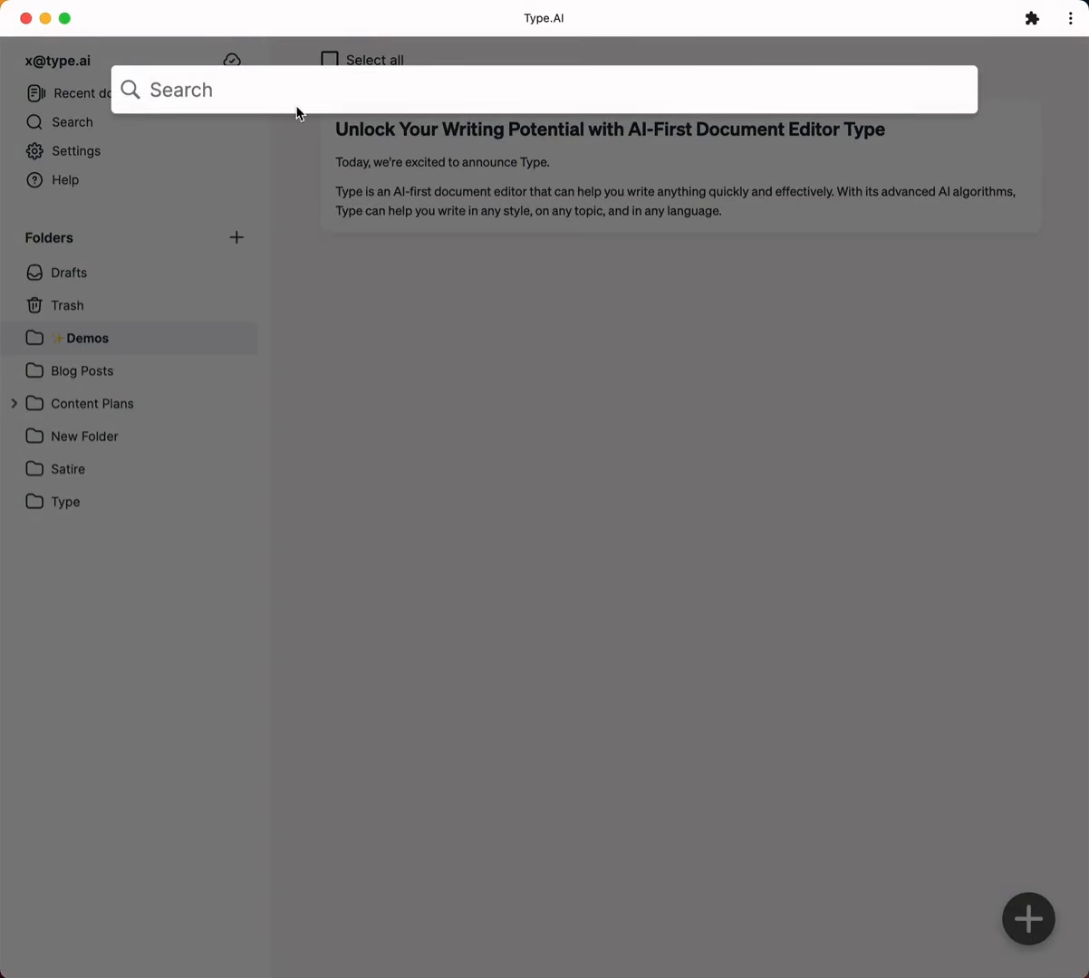
{"action": "left_click", "coordinate": [443, 416]}
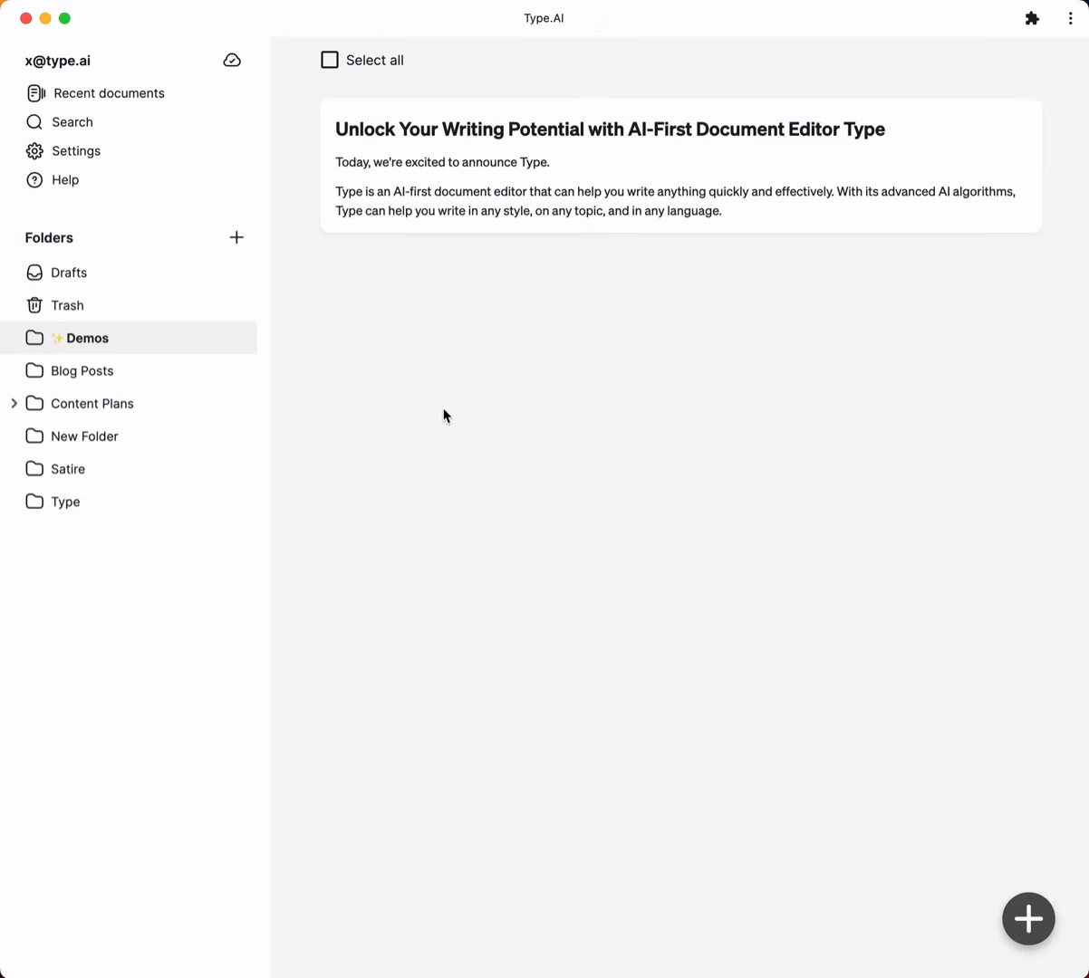